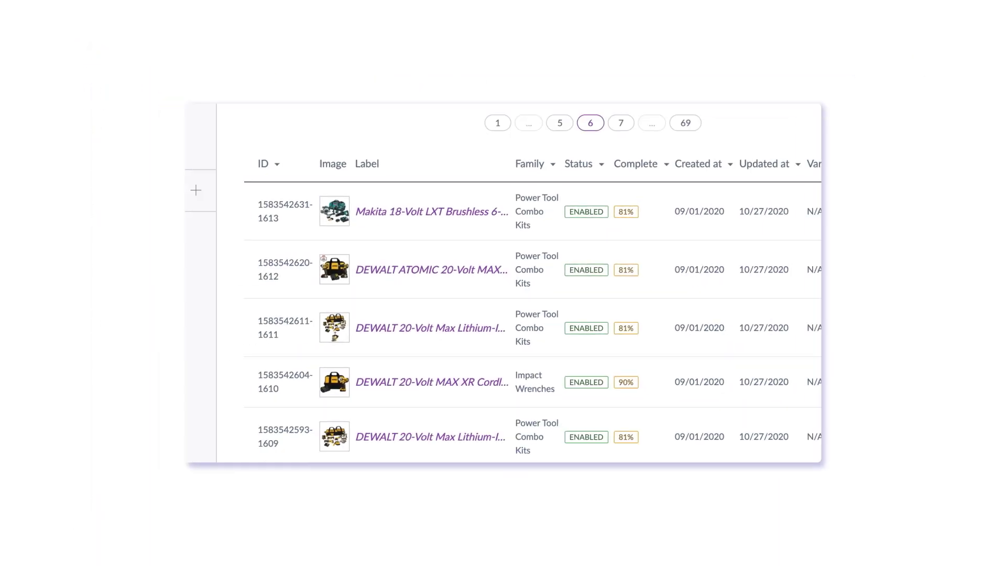
scroll(531, 482, down, 5)
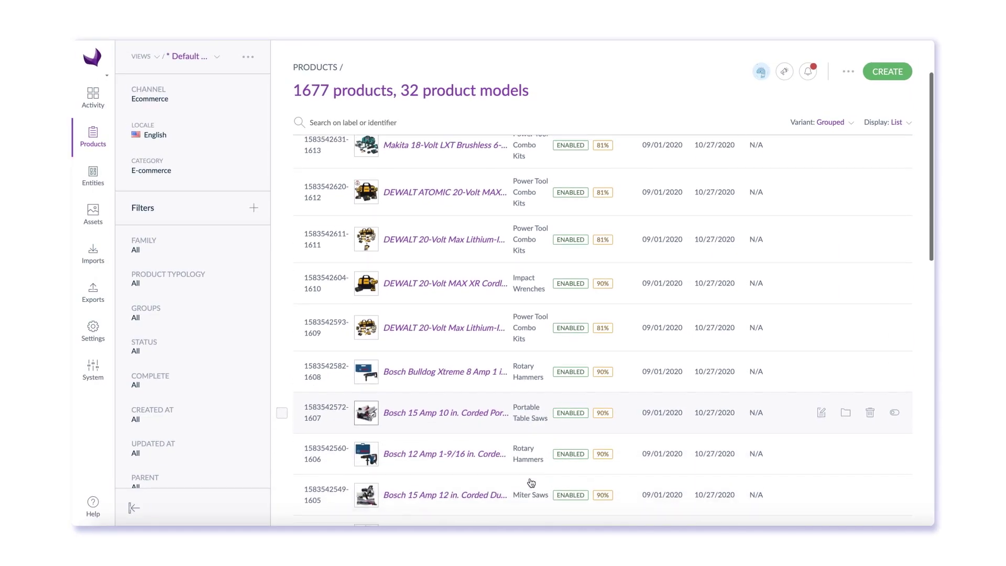
scroll(531, 482, down, 2)
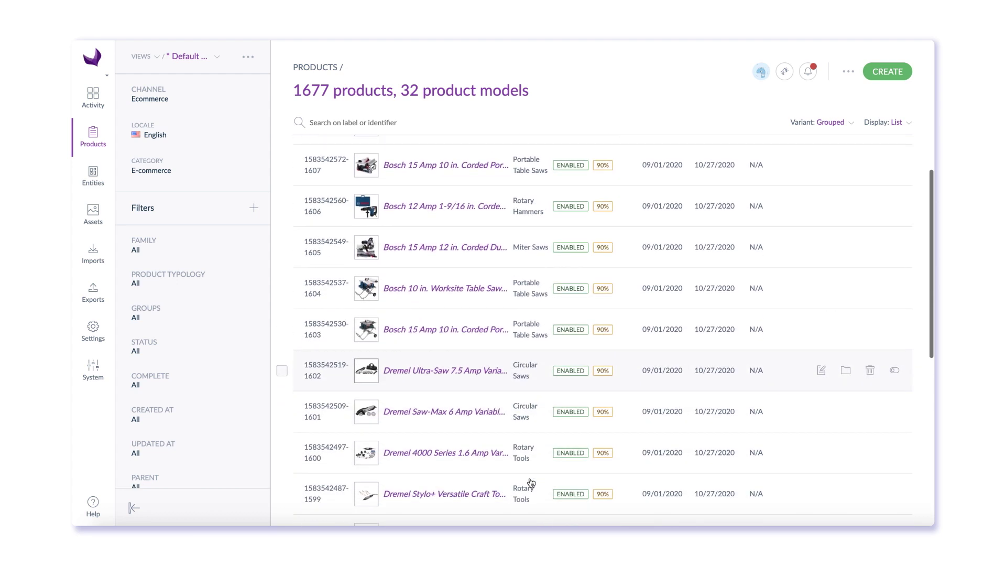
scroll(531, 482, up, 10)
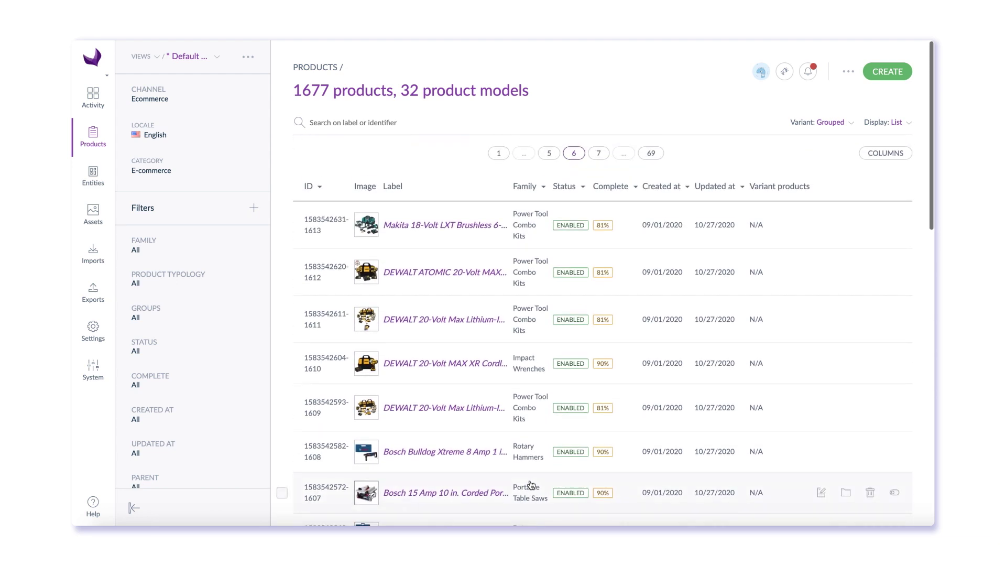
click(475, 270)
scroll(595, 354, down, 2)
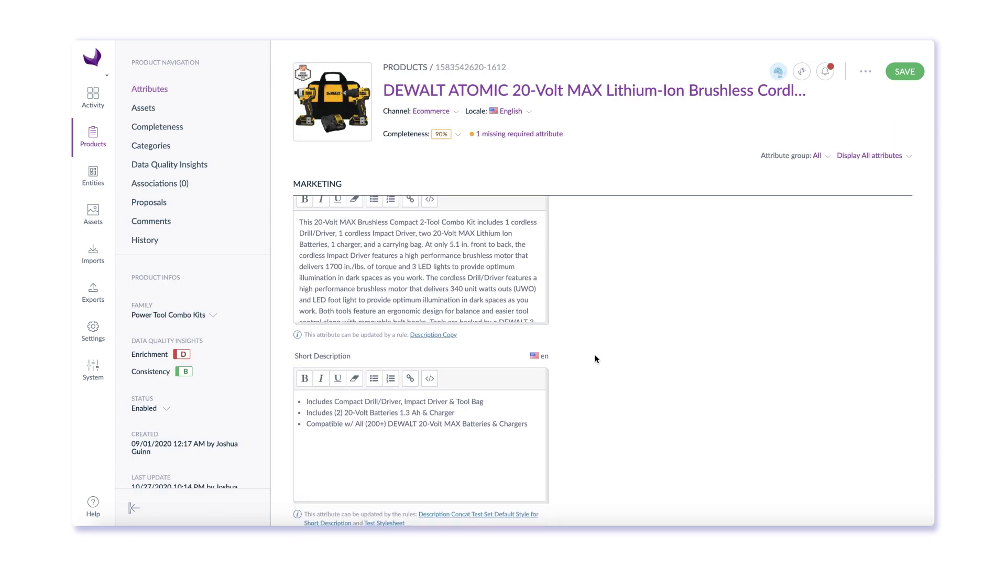
scroll(595, 357, down, 6)
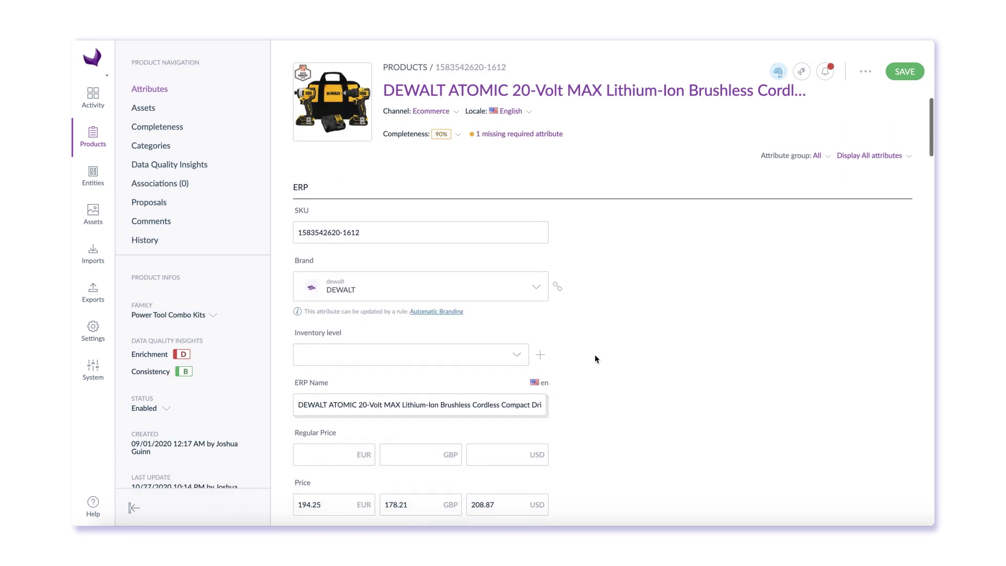
scroll(595, 355, down, 6)
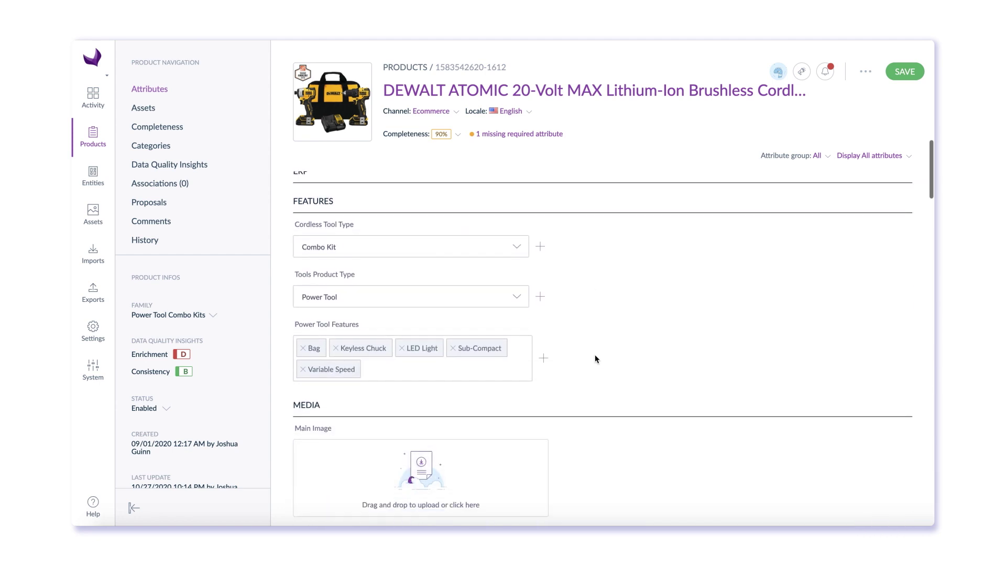
scroll(595, 356, up, 6)
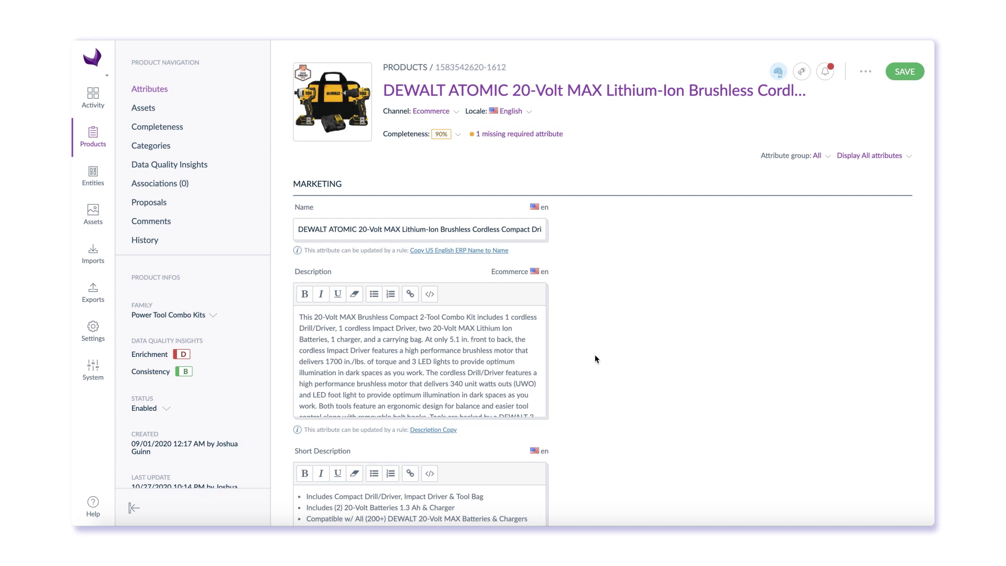
key(alt+Left)
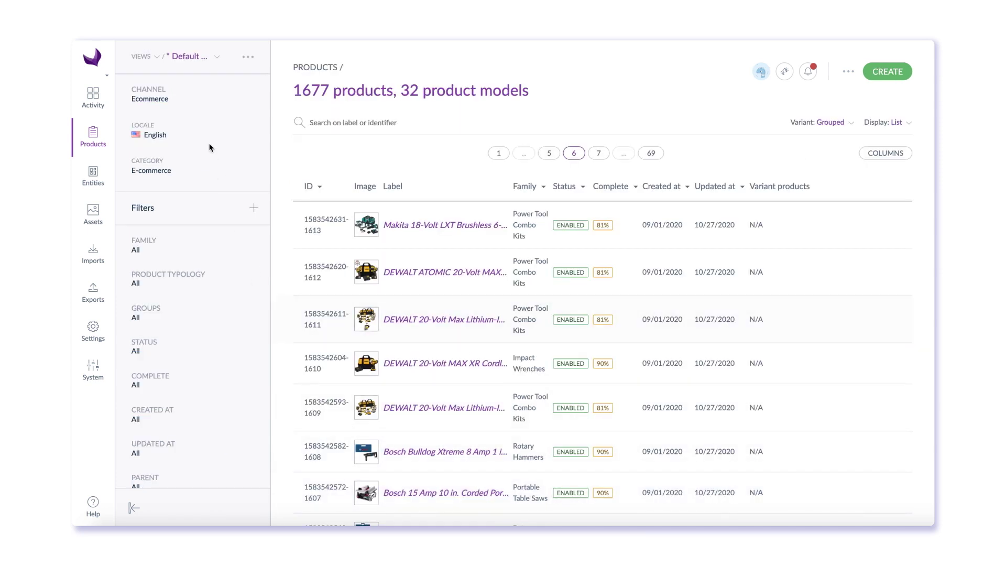
Check the Channel and Locale lists, keeping Ecommerce and English.
click(167, 95)
click(167, 101)
click(156, 129)
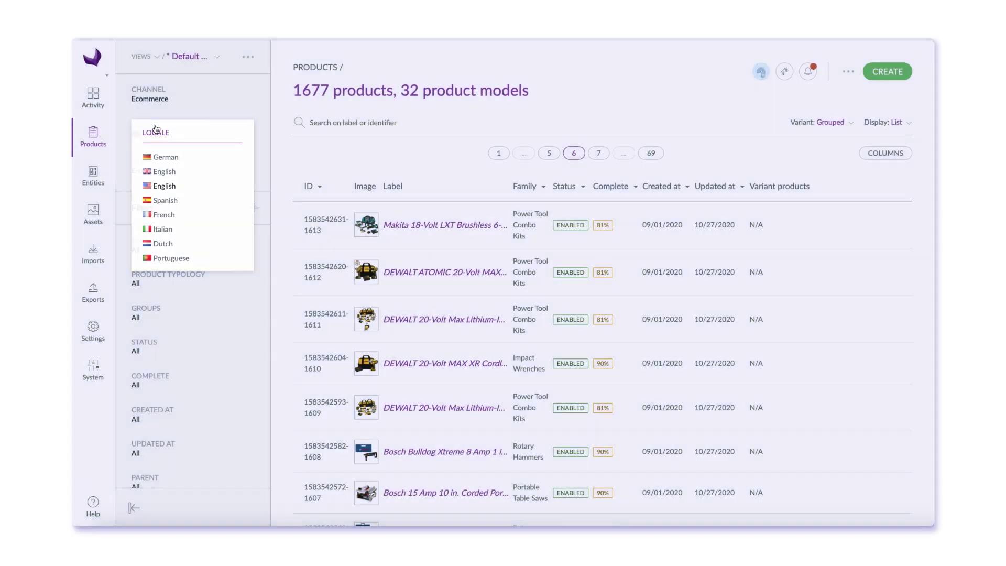
click(156, 131)
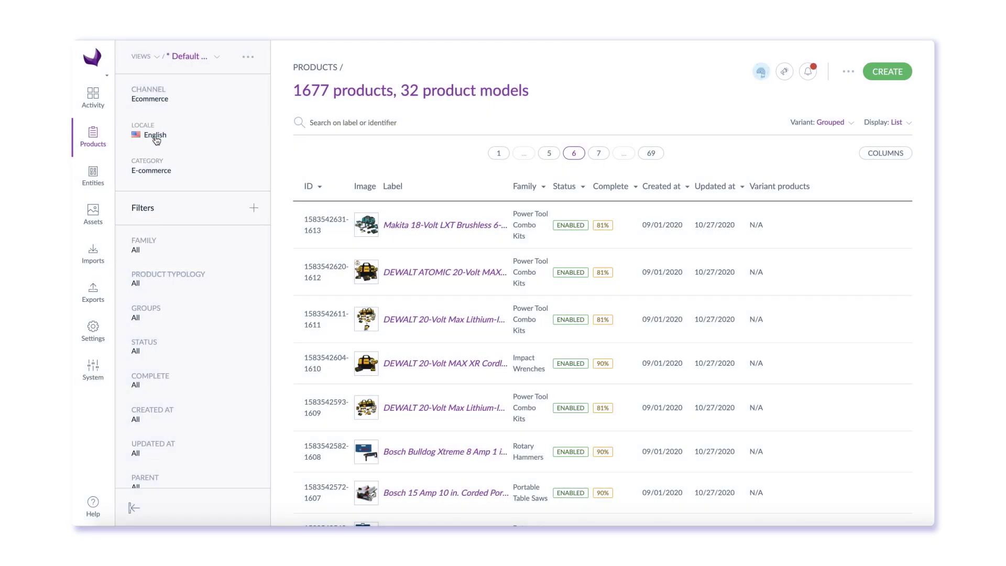
Expand Electrical > Electrical Tools in the category tree, then switch to the Assets library.
click(160, 167)
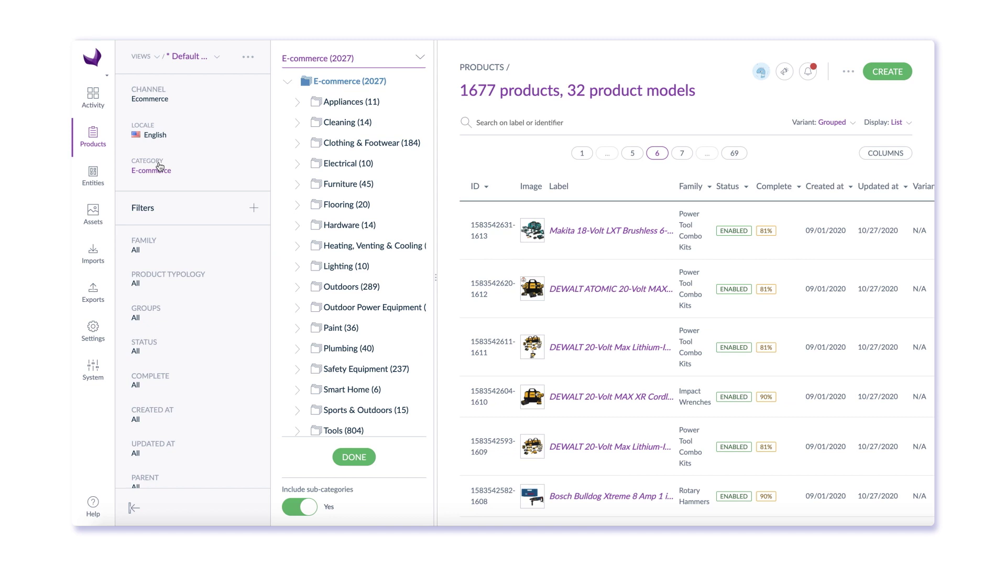
click(298, 164)
click(308, 183)
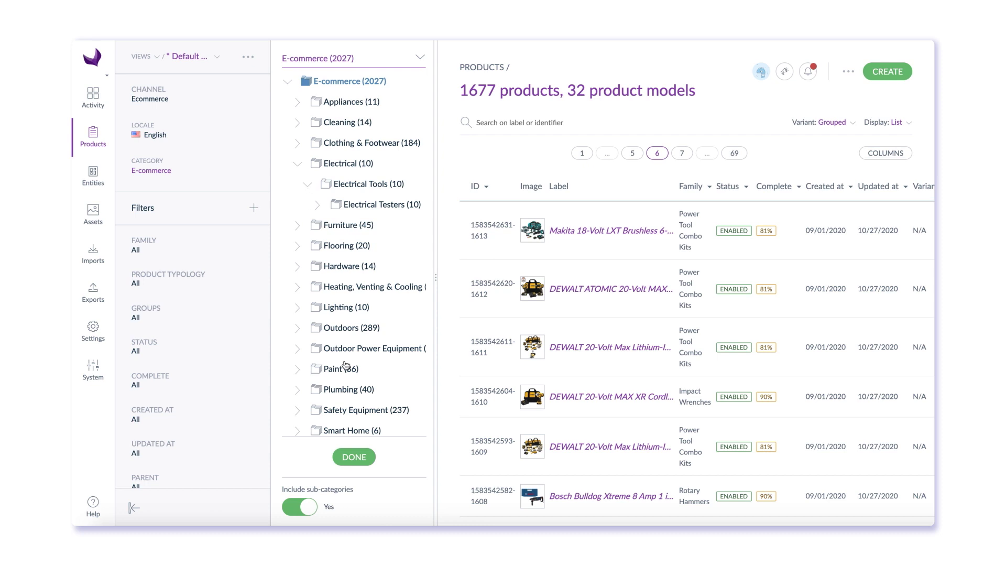
click(95, 215)
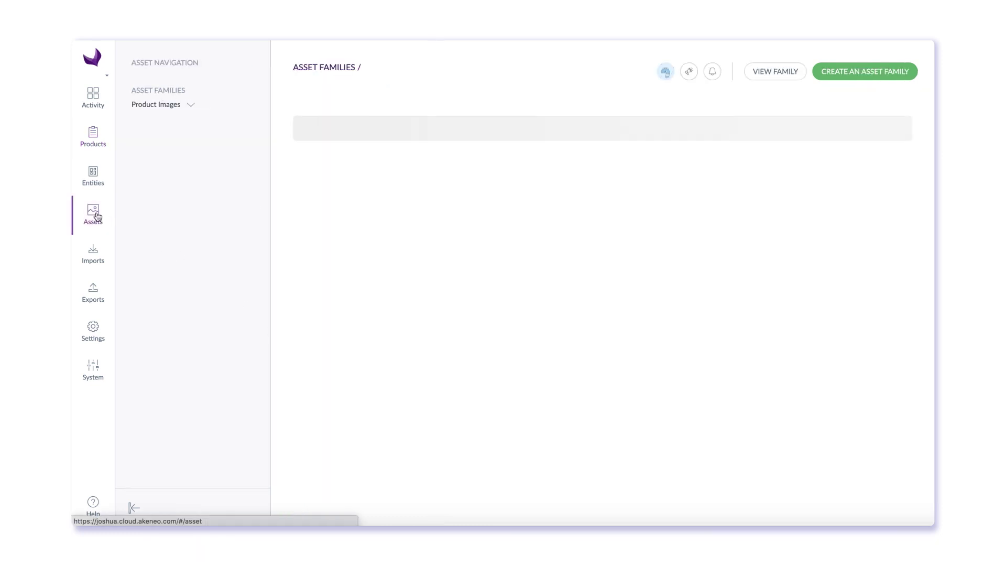
Switch the asset family to Assembly Instructions, then move to the reference entities.
click(175, 107)
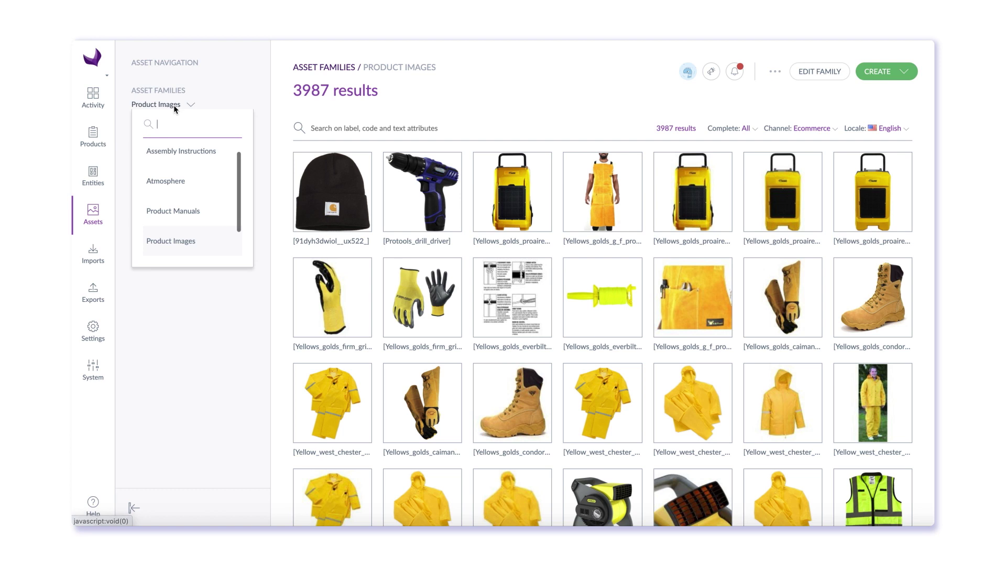
click(185, 158)
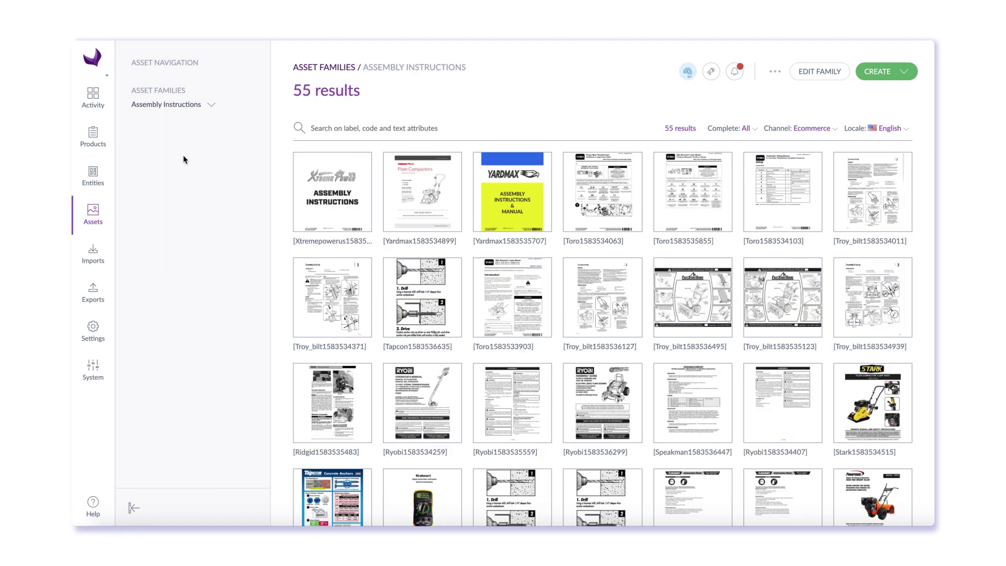
click(96, 176)
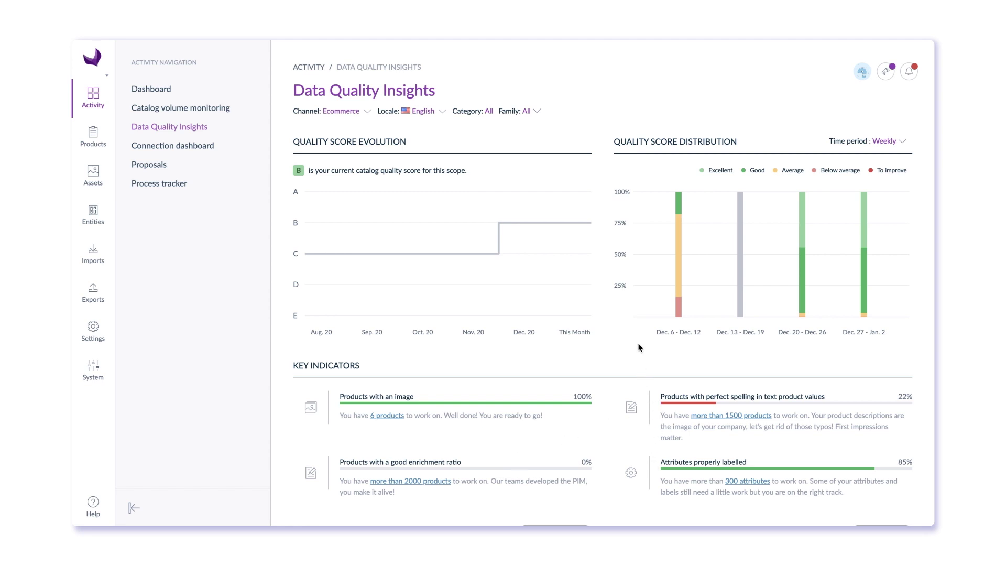
Inspect the quality-score distribution bars and the Channel, Locale and Family filters, keeping English.
mouse_move(678, 247)
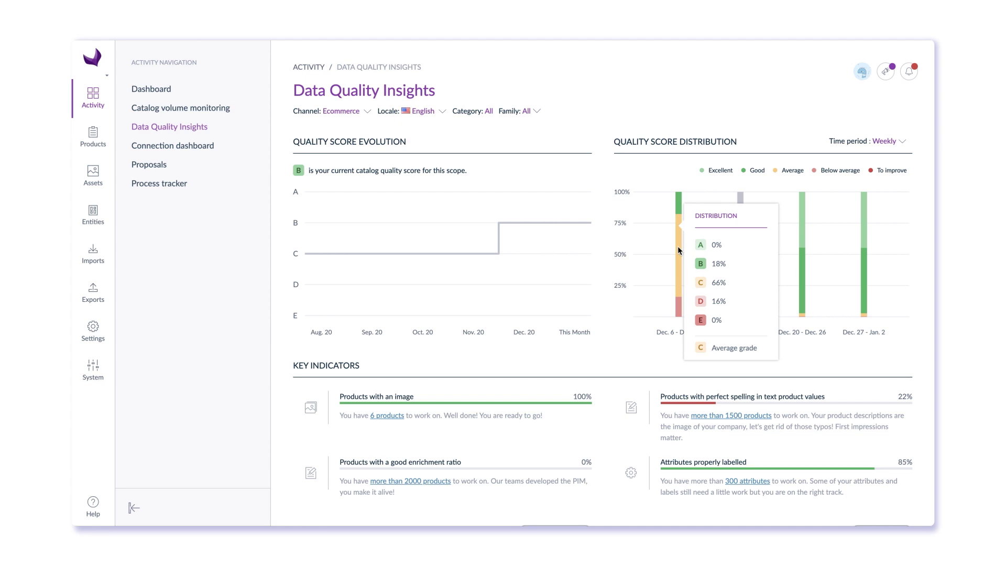
mouse_move(801, 225)
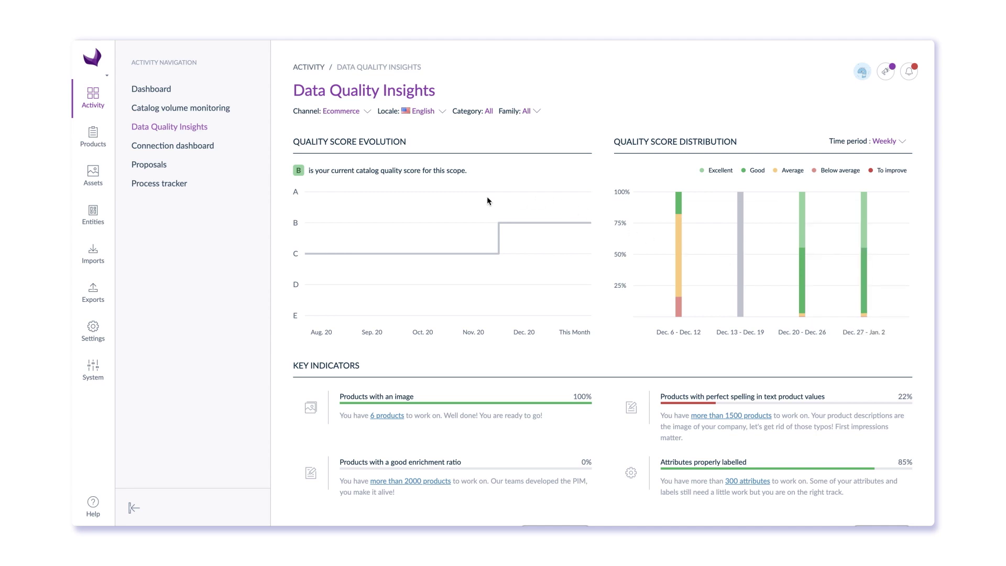
click(367, 112)
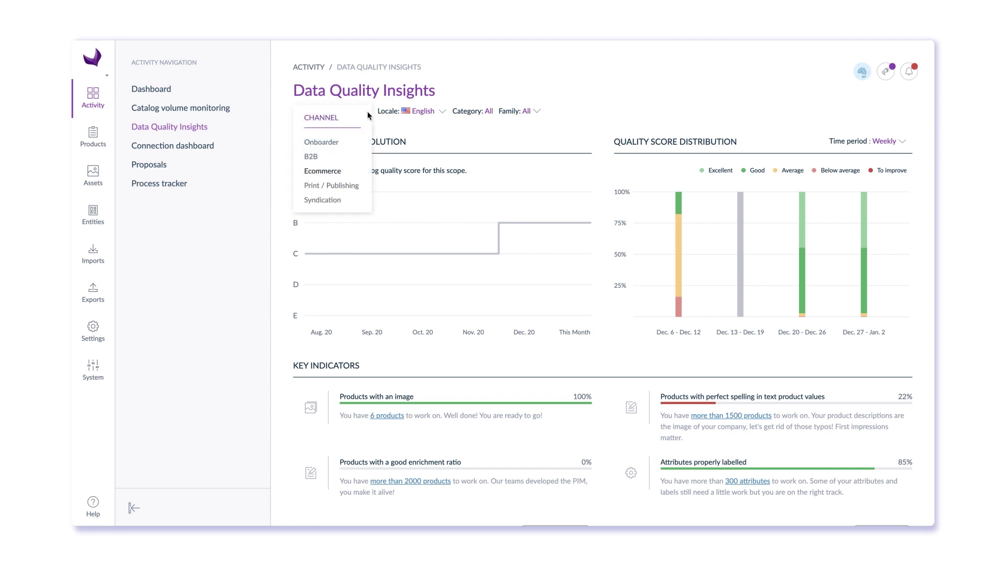
click(442, 114)
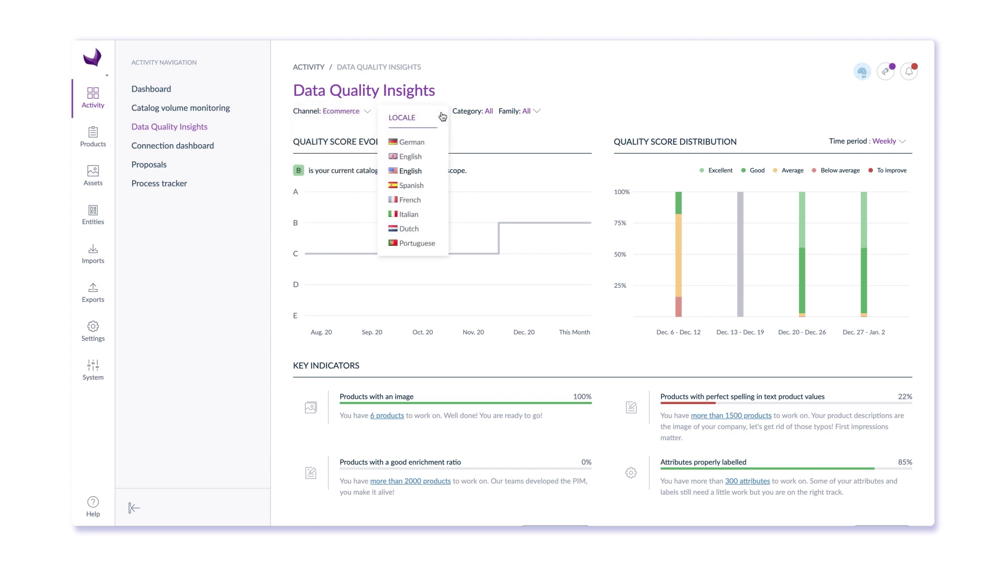
click(473, 131)
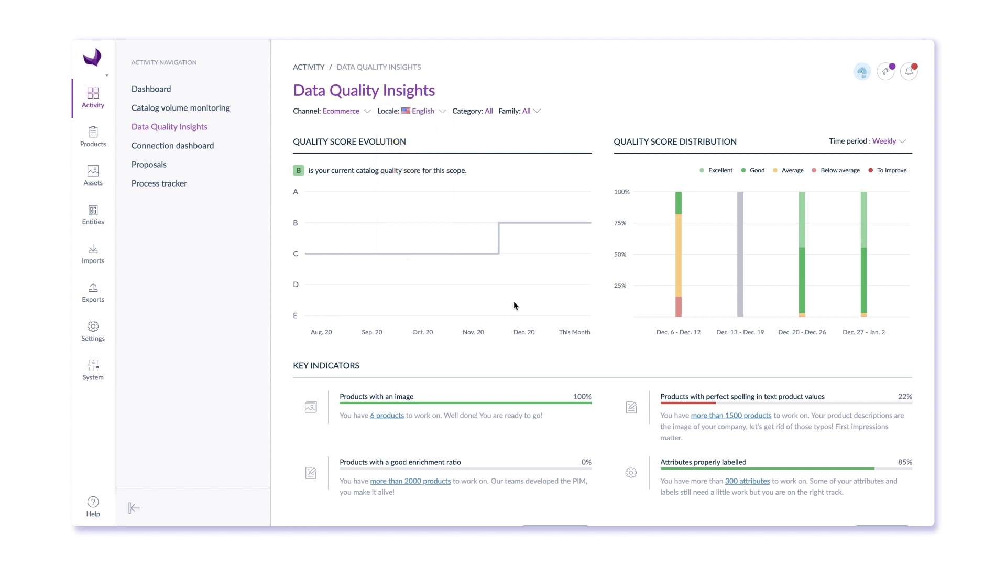
click(537, 113)
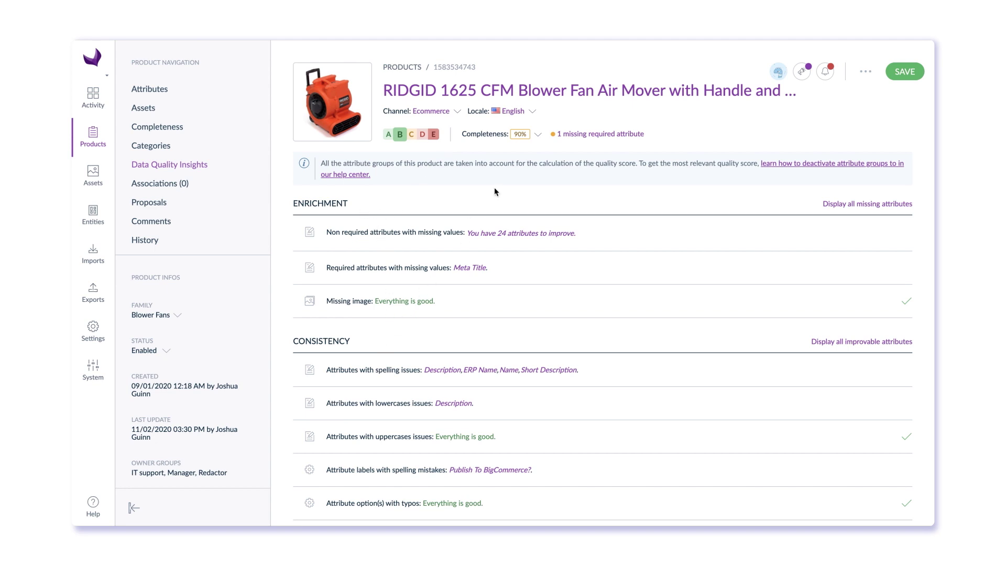
click(535, 110)
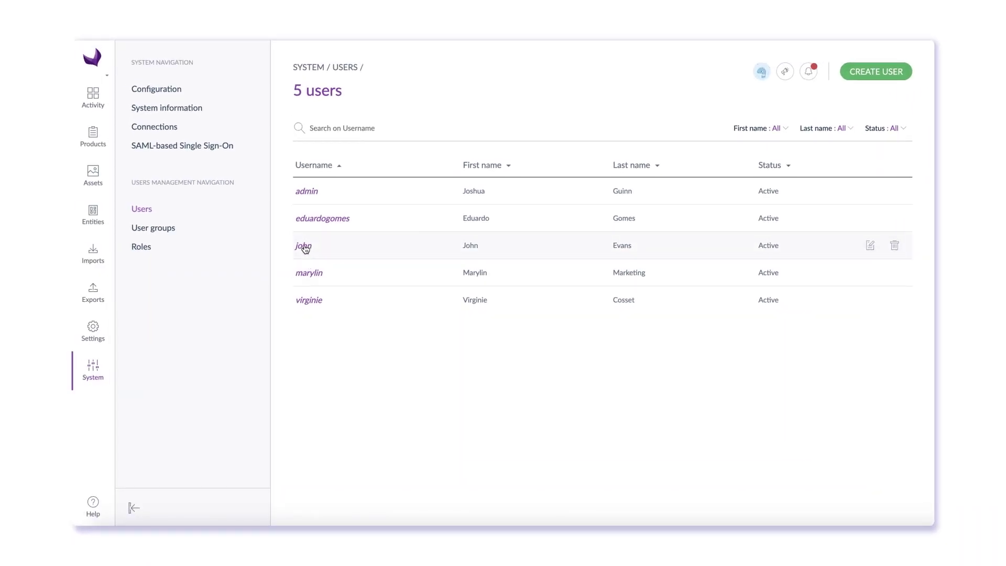
Review a user's Additional and Groups and roles tabs, then list all user groups and roles.
click(303, 246)
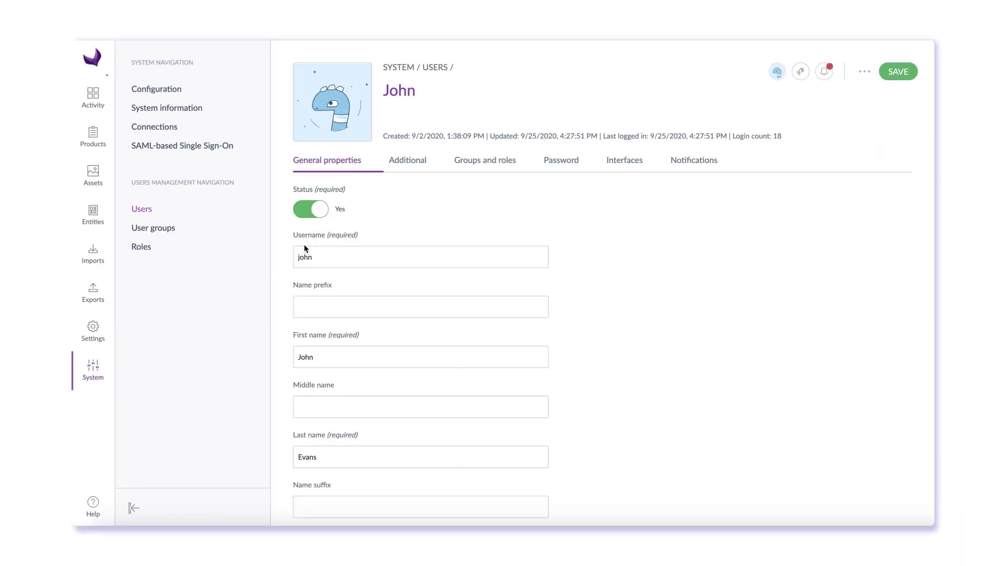
click(408, 160)
click(474, 166)
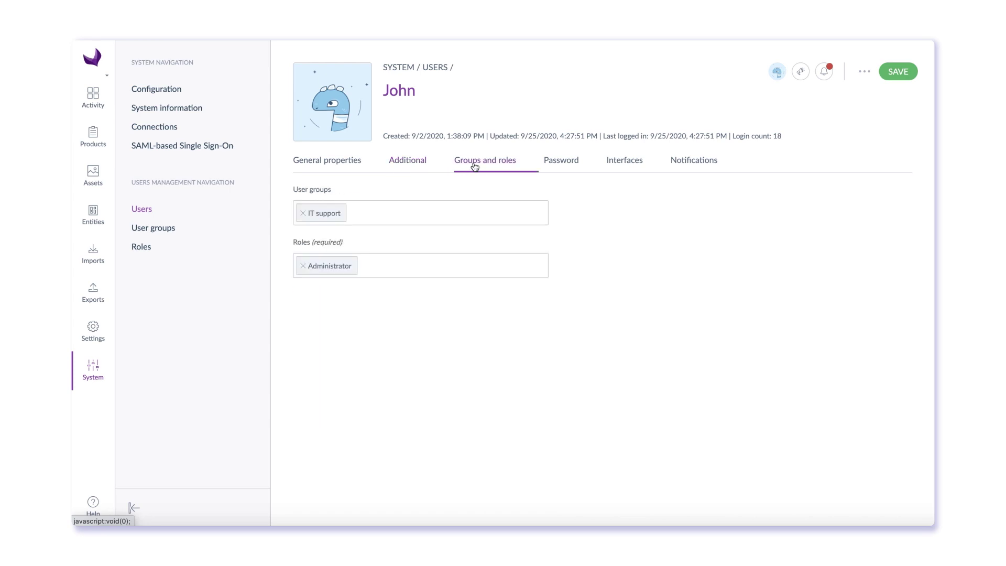
click(168, 230)
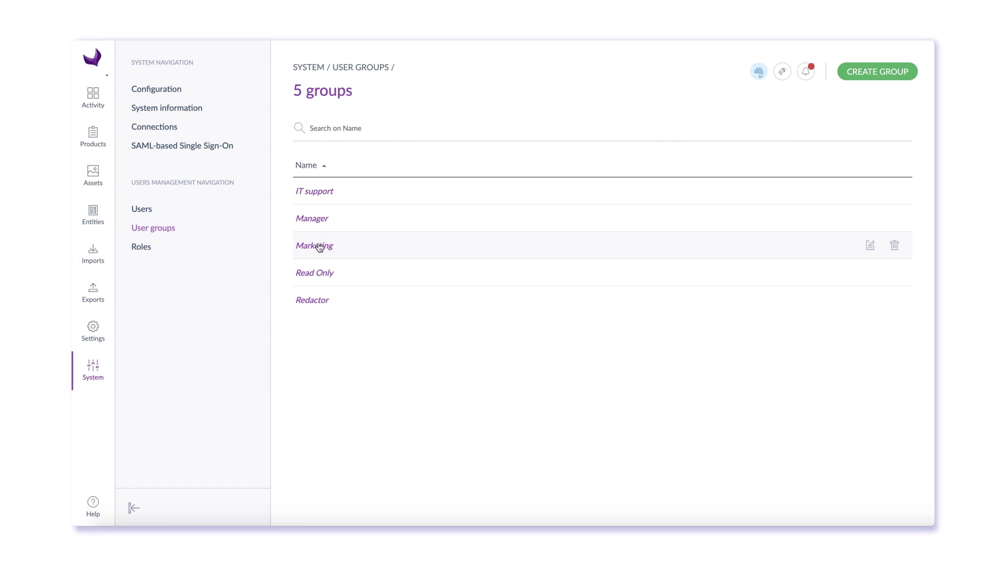
click(141, 246)
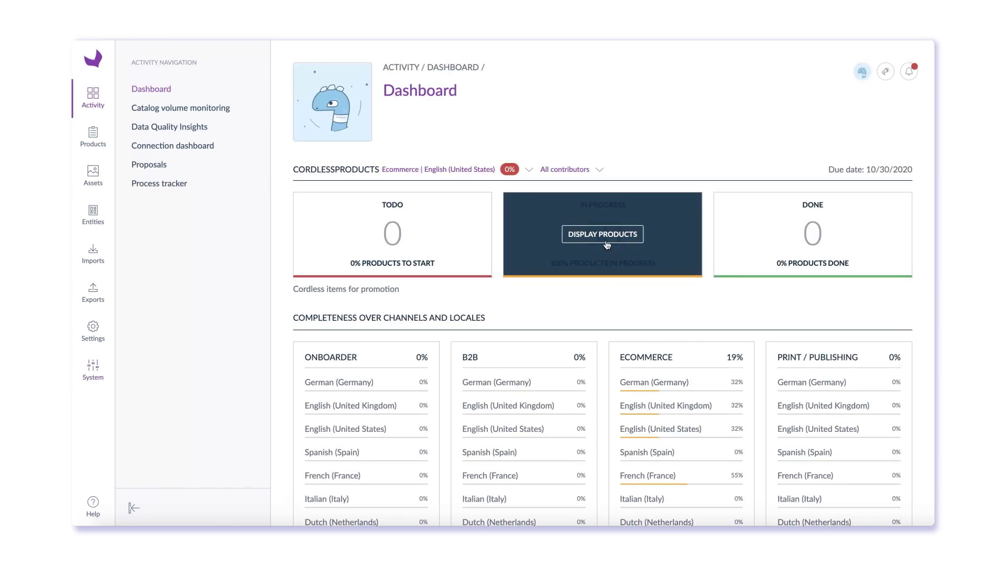
Set the Milwaukee M18 FUEL hedge trimmer's missing Subheading to 'Professional Cordless Hedge Trimmer'.
click(605, 173)
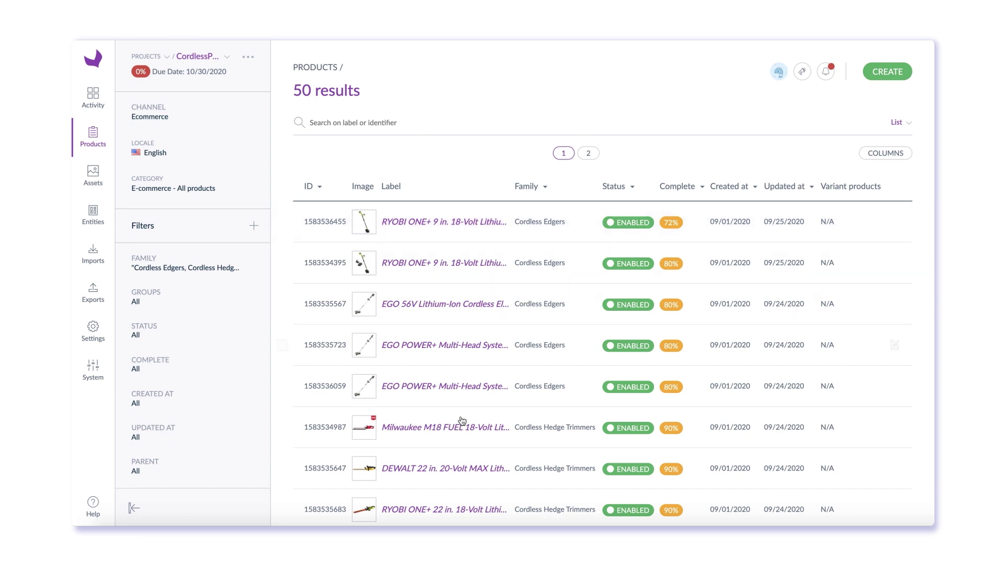
click(446, 427)
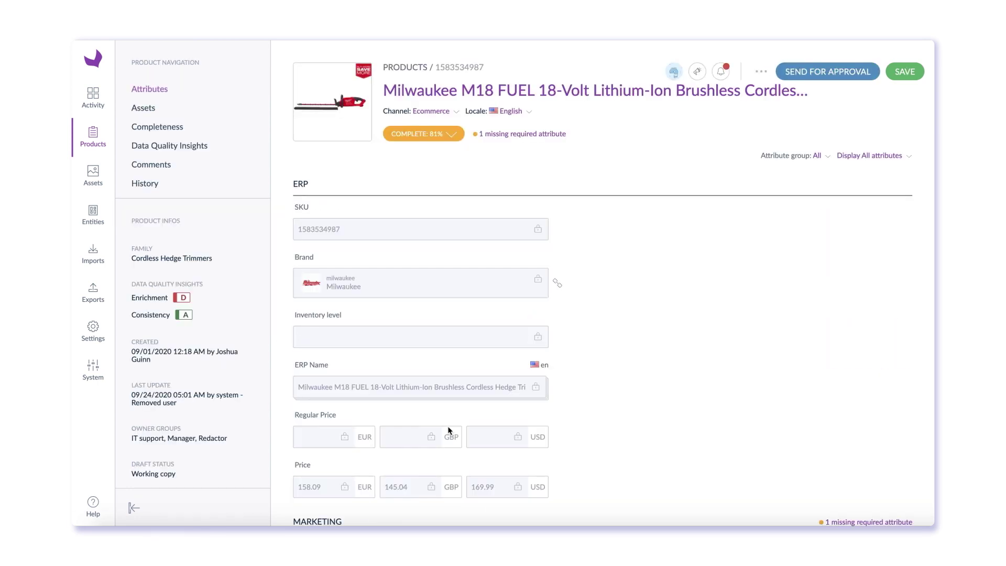
click(522, 134)
click(453, 234)
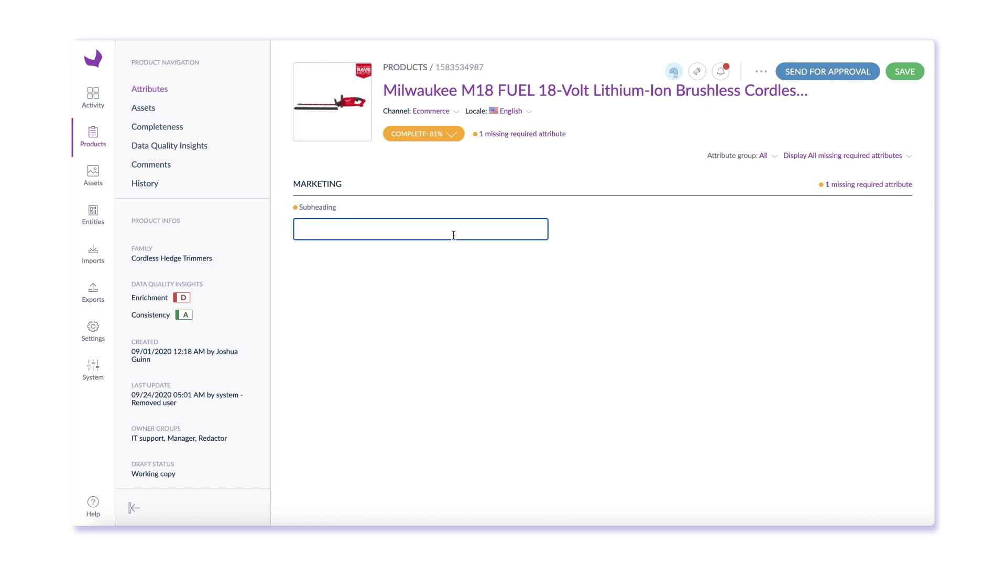
text(Professional Cordless Hedge Trimmer)
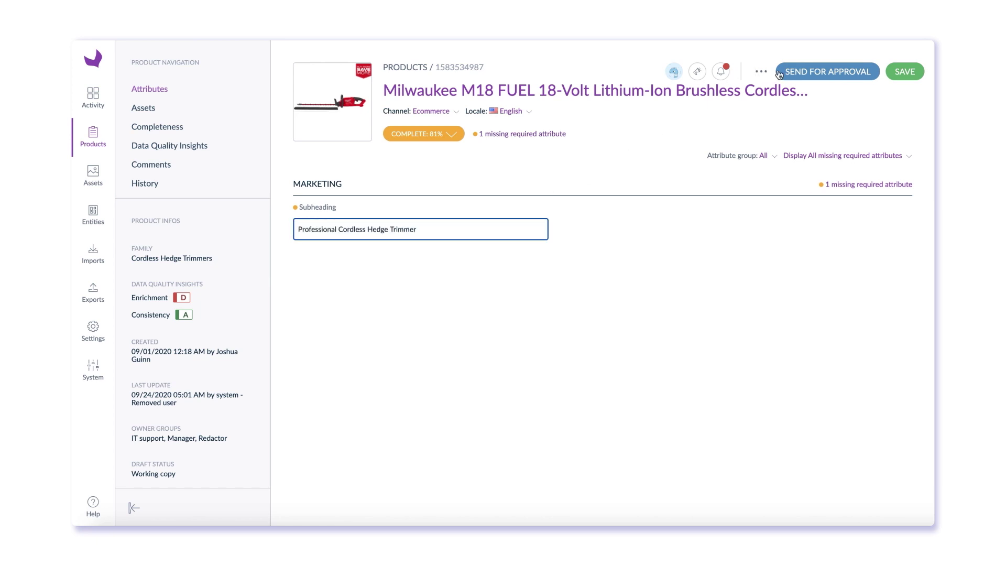
Send the change for approval with comment 'Subheading is all set!' and approve all.
click(825, 71)
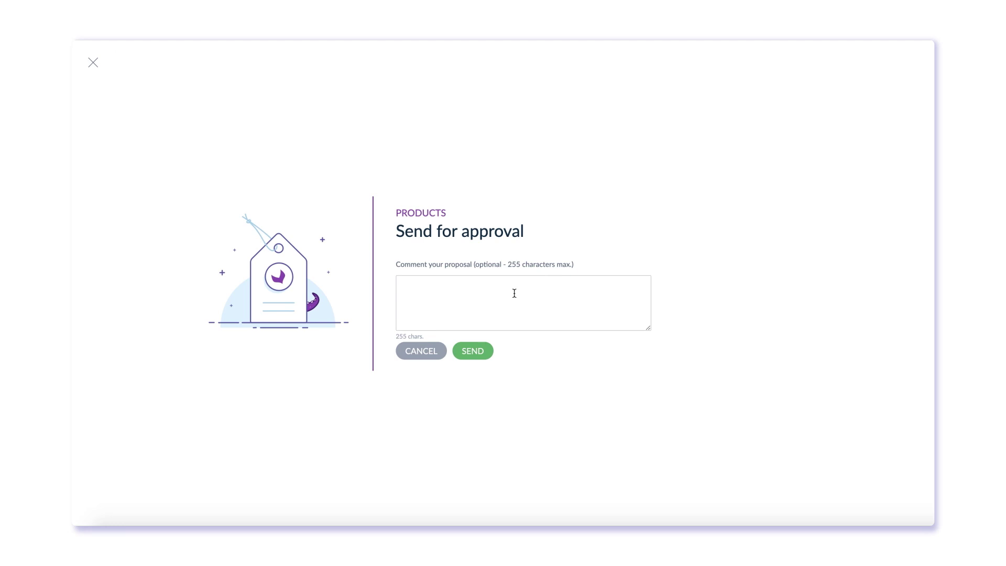
click(512, 289)
text(Subheading is all set!)
click(477, 349)
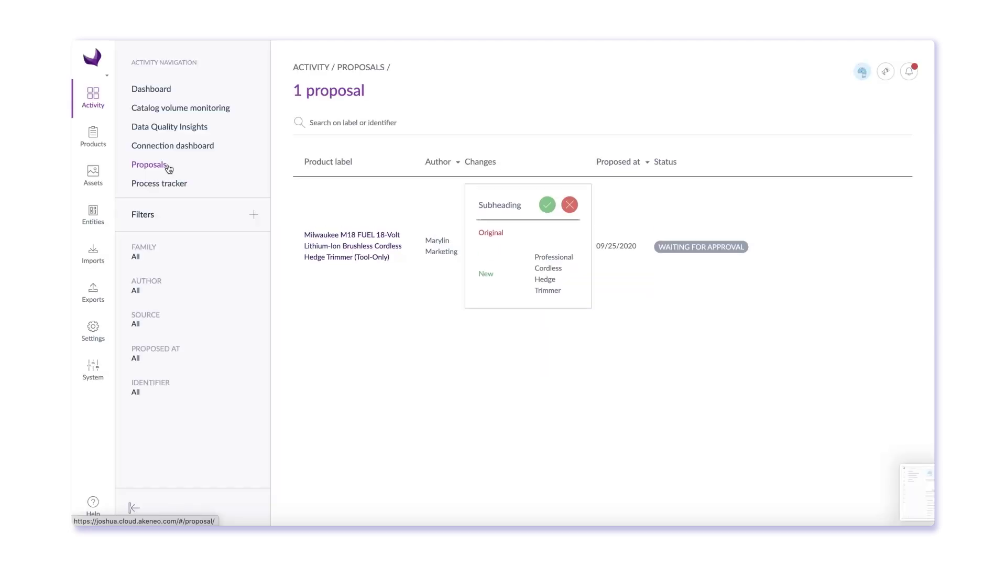
mouse_move(447, 313)
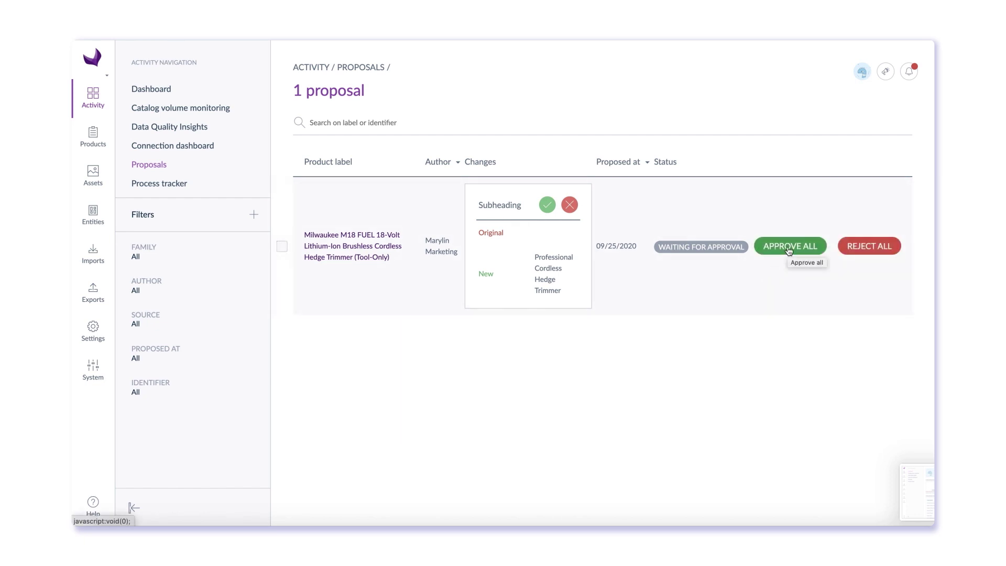
click(788, 251)
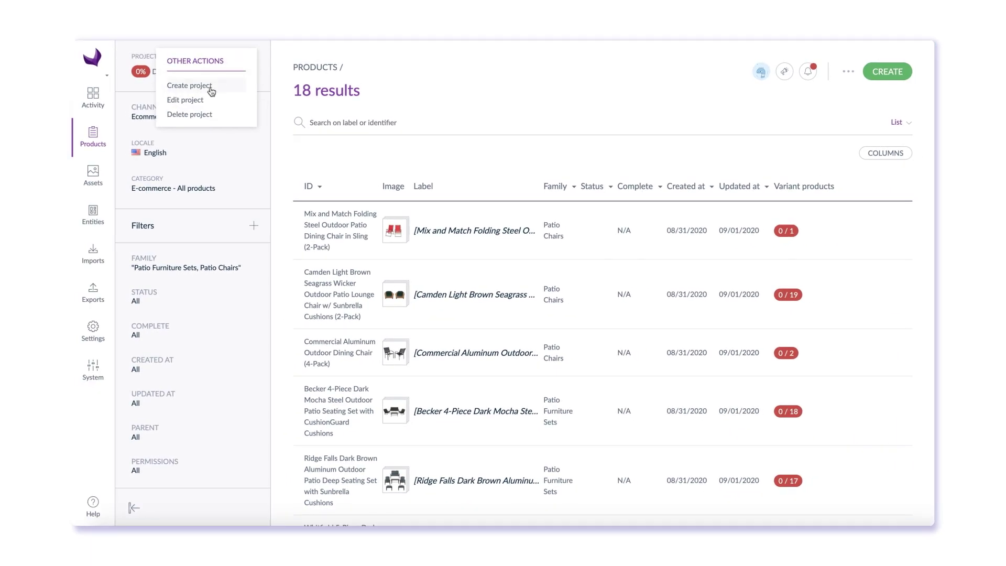
Save a new 'Spring Promotion' project due 10/10/2020 and return to the activity dashboard.
click(210, 86)
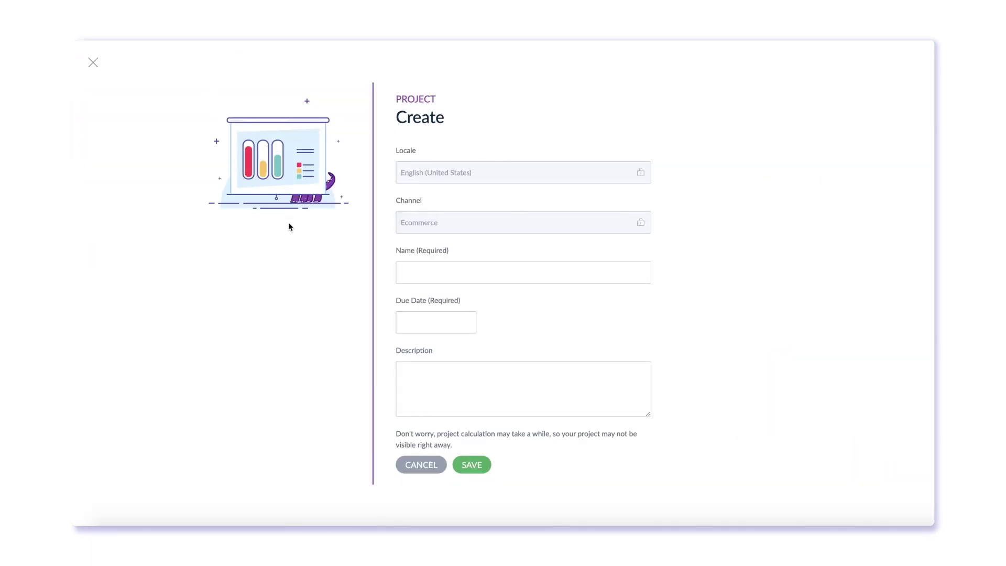
click(408, 271)
text(Spring Promotion)
click(427, 323)
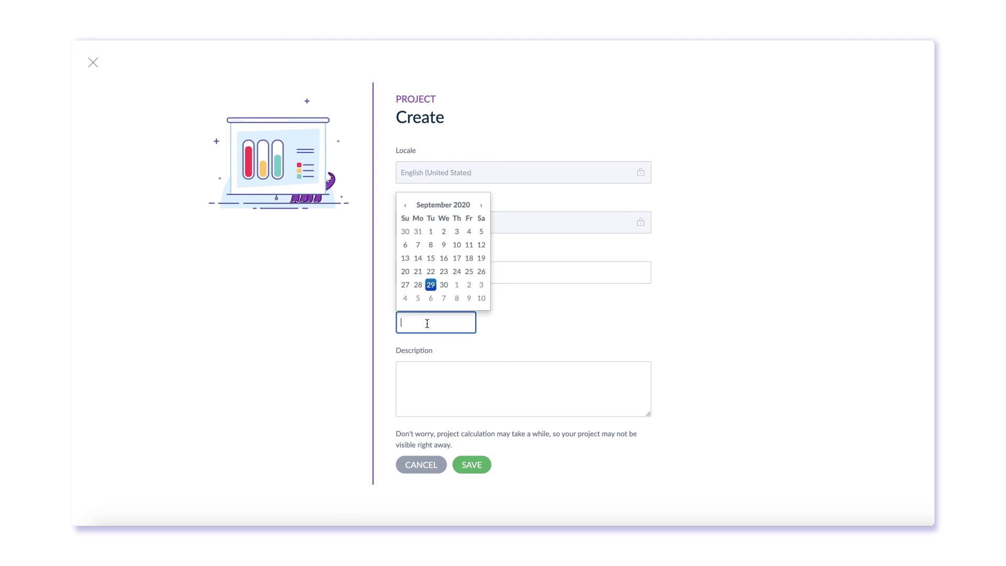
click(481, 300)
click(455, 376)
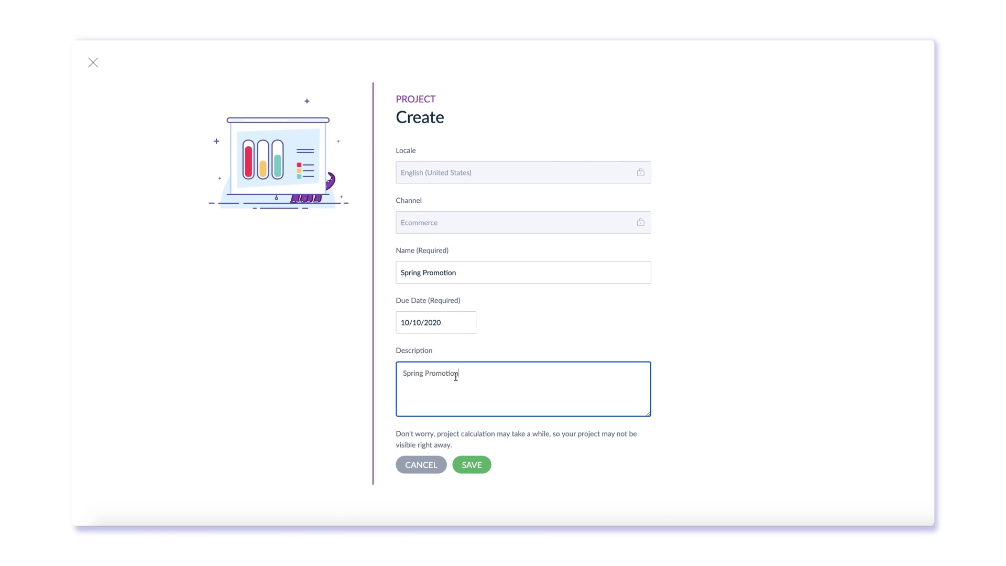
click(472, 465)
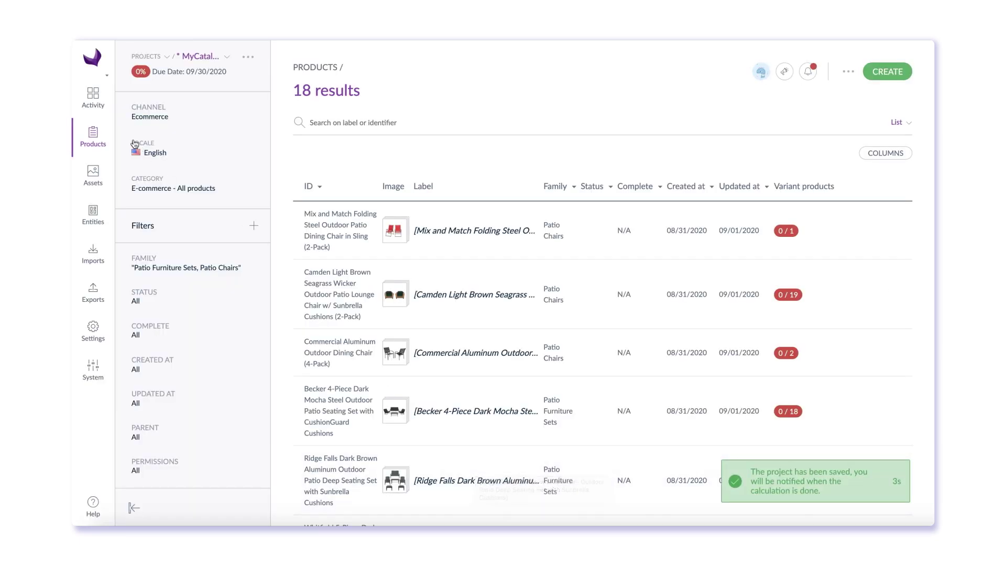
click(92, 99)
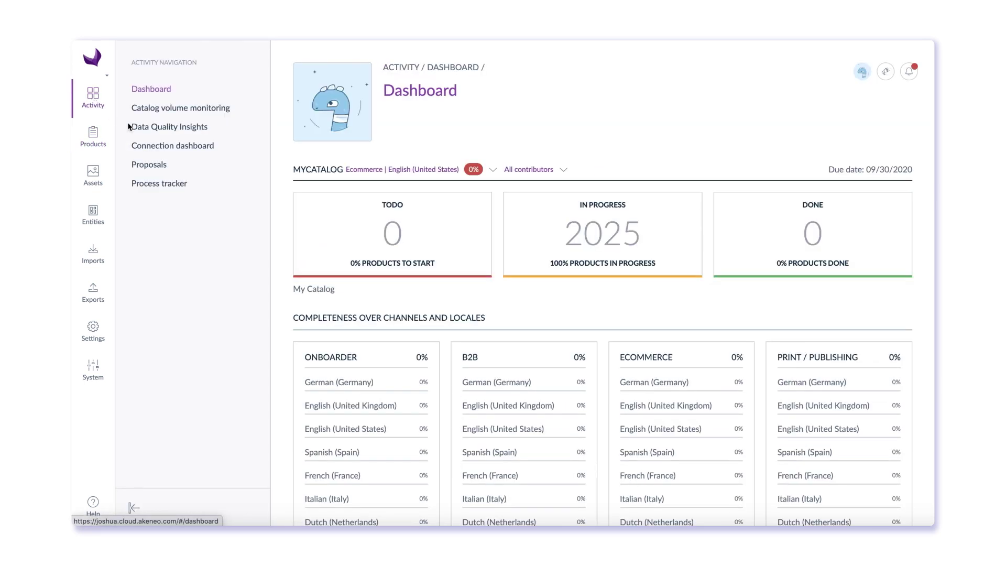
Switch the dashboard to the Spring Promotion project and list its in-progress products.
click(492, 170)
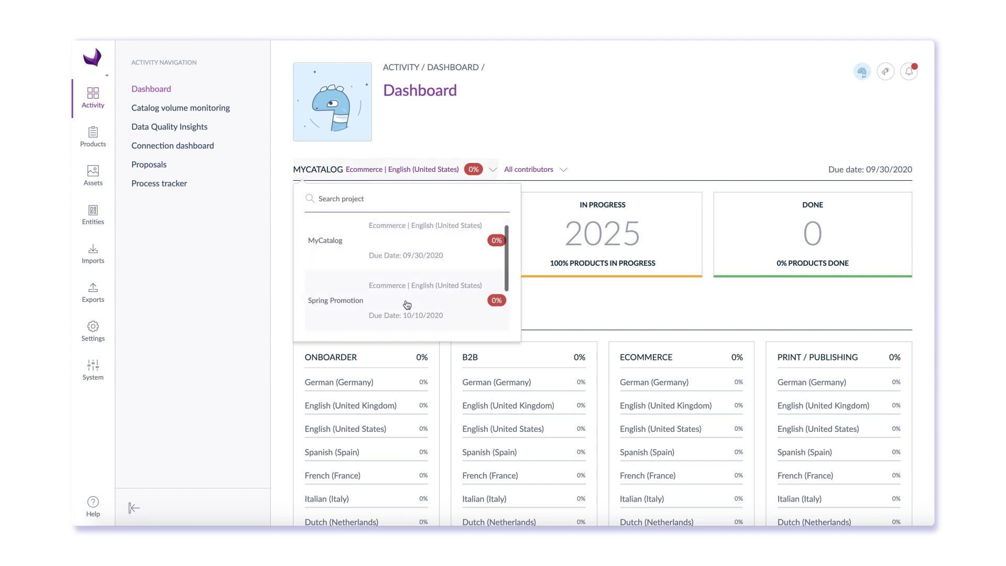
click(411, 307)
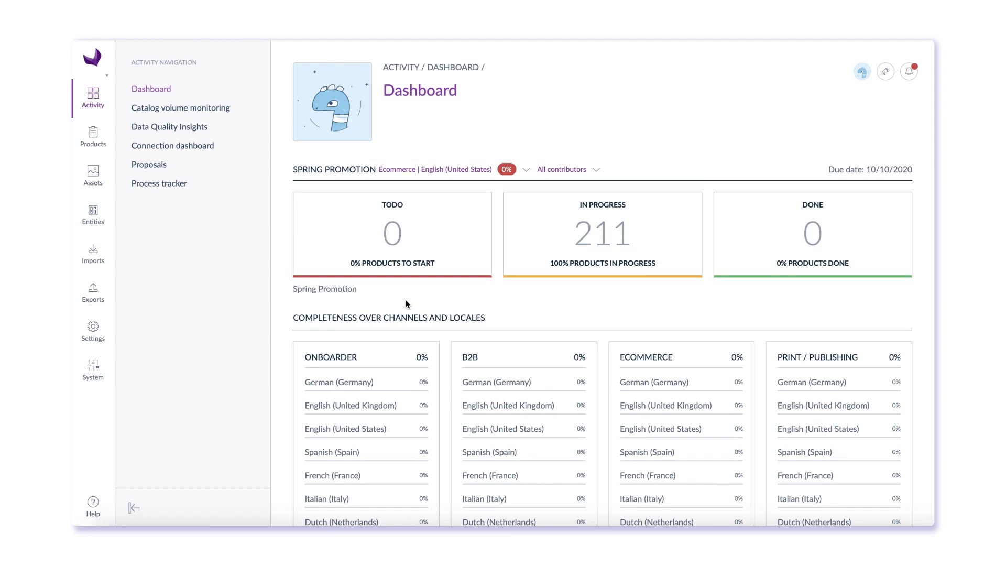
click(606, 236)
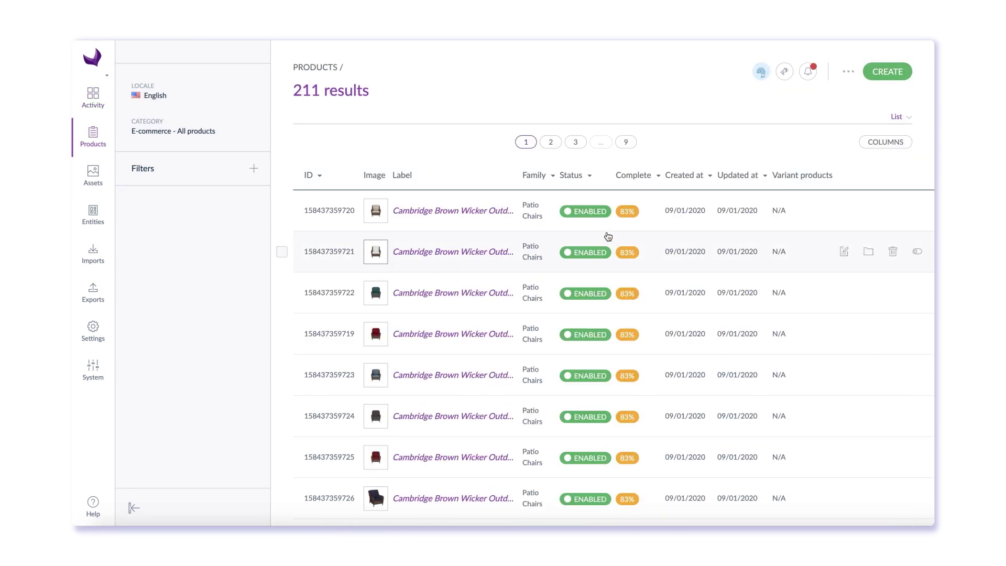
On the first Cambridge chair's common model, set Seasonal Collection to Spring.
click(478, 211)
click(334, 166)
click(347, 259)
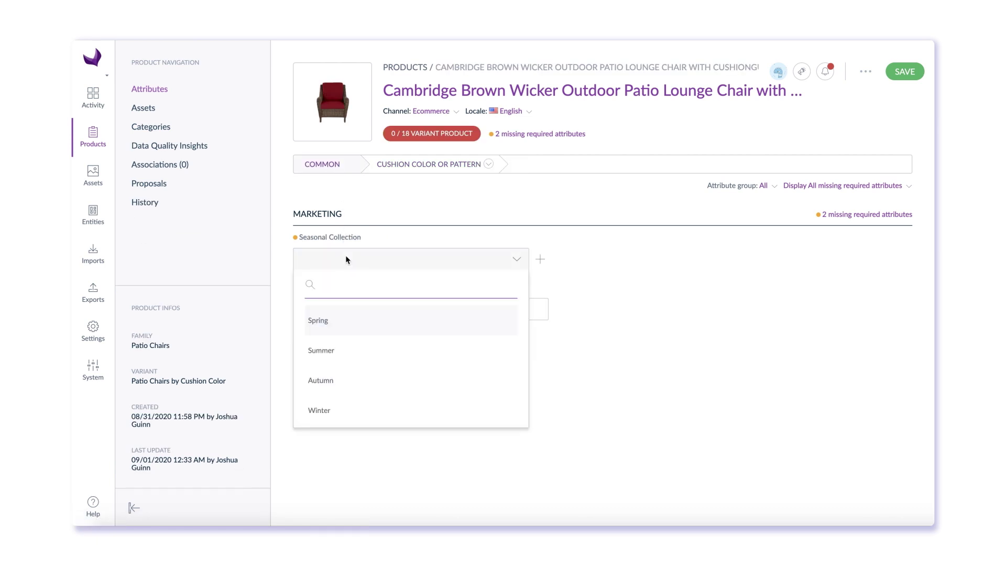
click(332, 325)
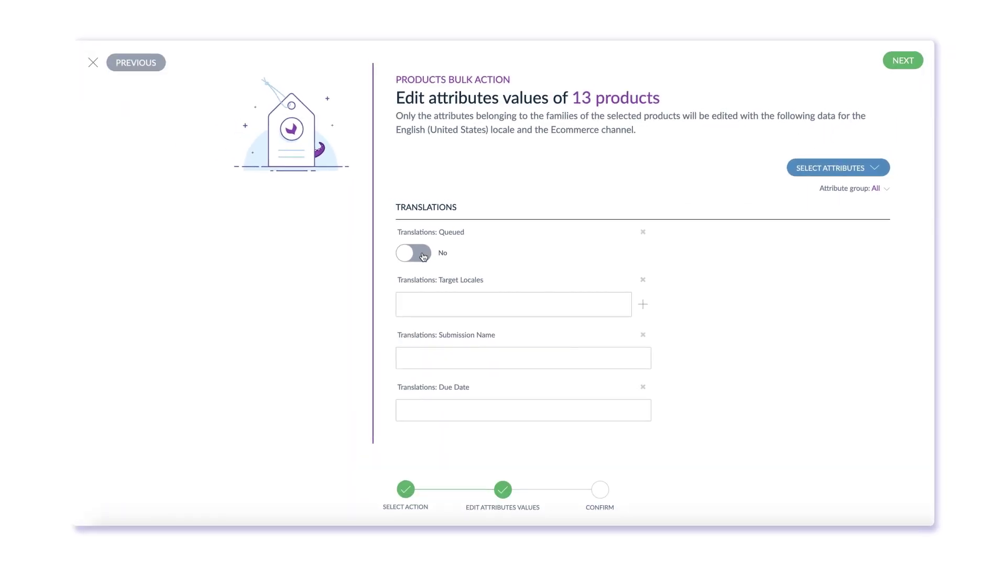
Target fr_FR, name the submission 'Cordless Edgers and Trimmers' and set due date 10/10/2020.
click(448, 304)
click(431, 341)
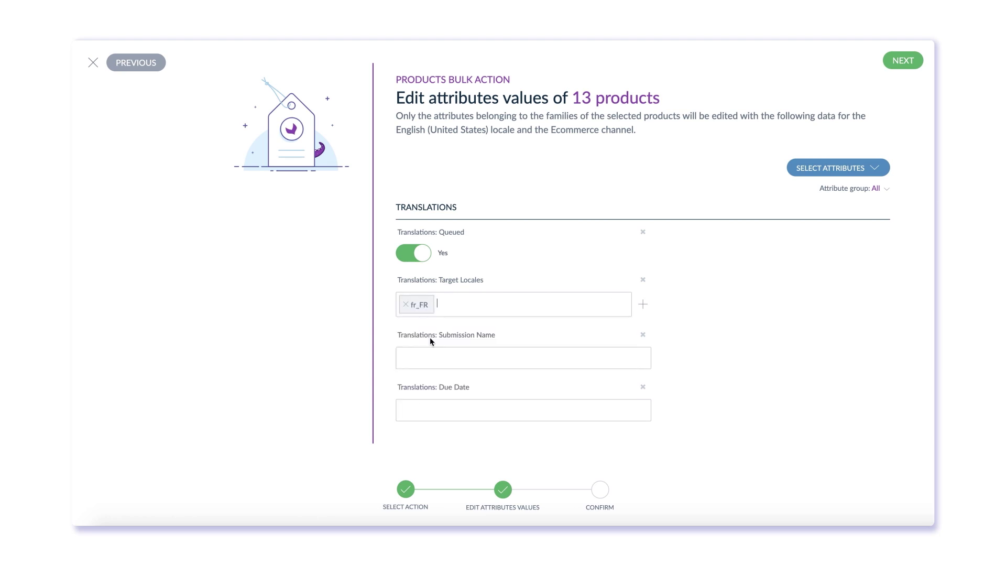
click(451, 360)
text(Cordless Edgers and Trimmers)
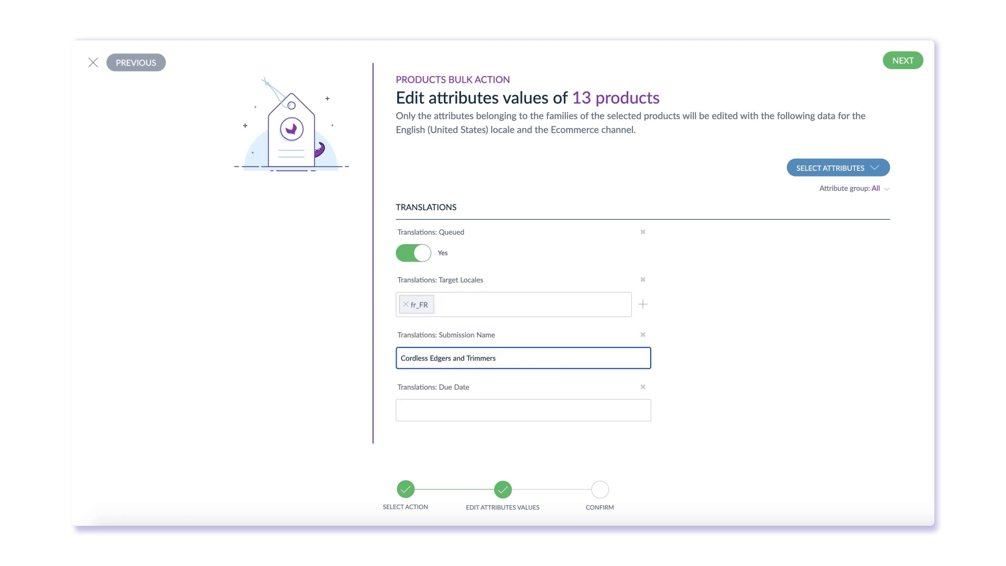
click(523, 410)
click(477, 407)
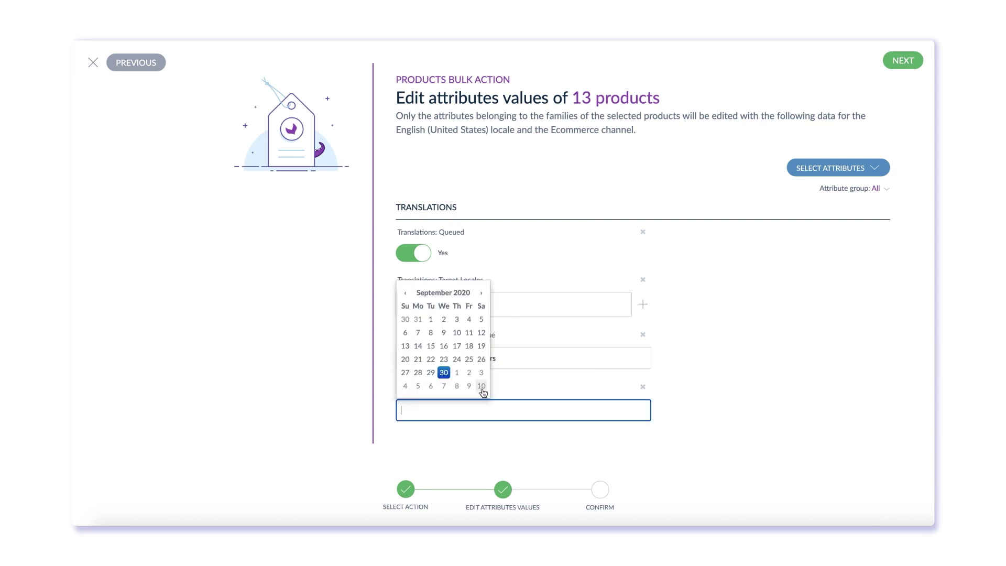
click(481, 387)
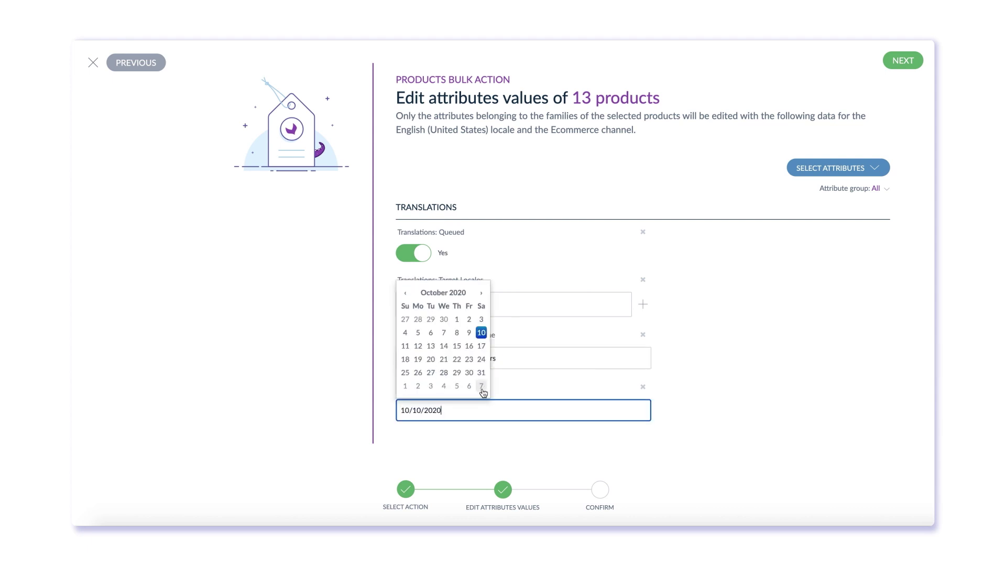
Mark the bulk changes to be sent for approval and confirm the launch.
click(903, 61)
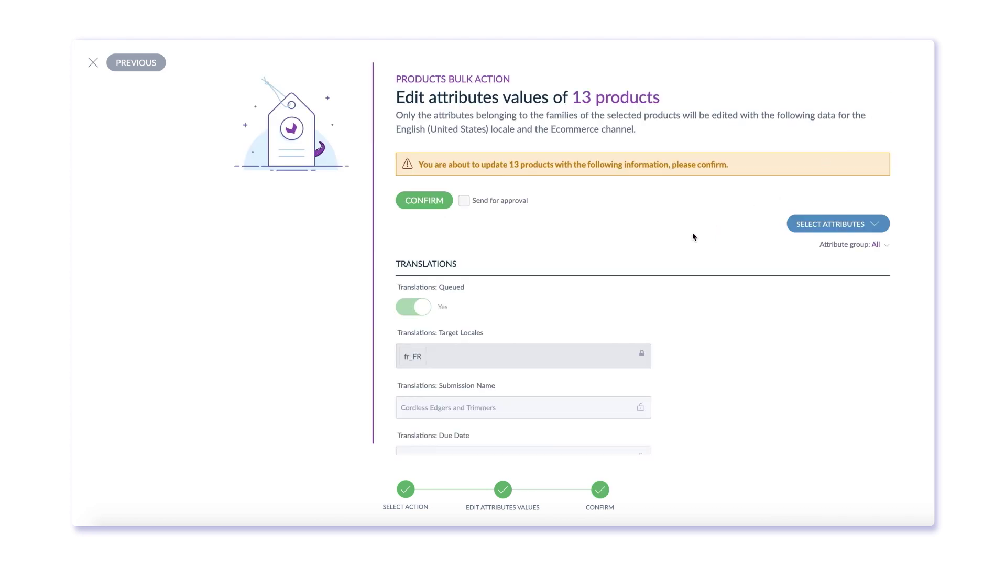
click(465, 202)
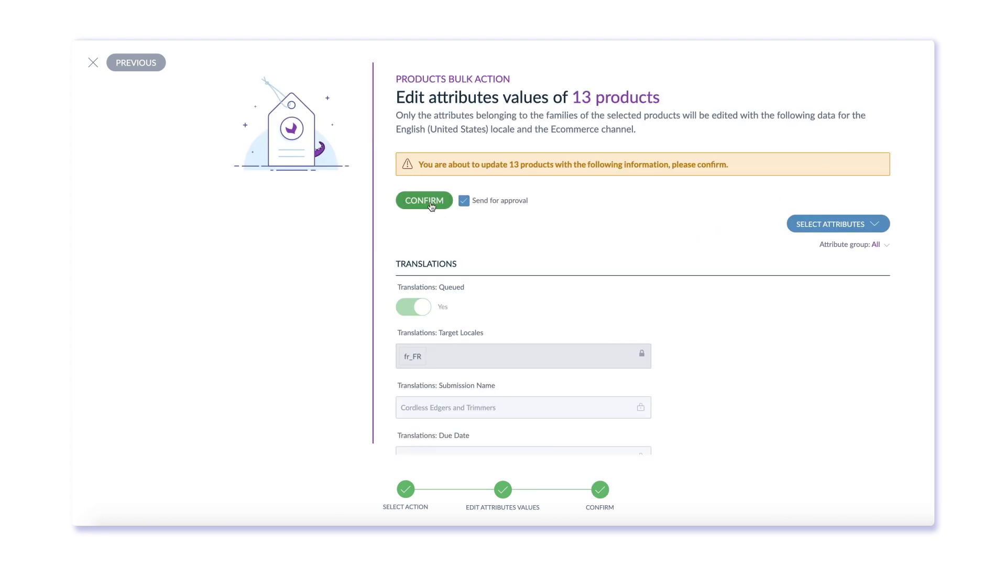
click(424, 201)
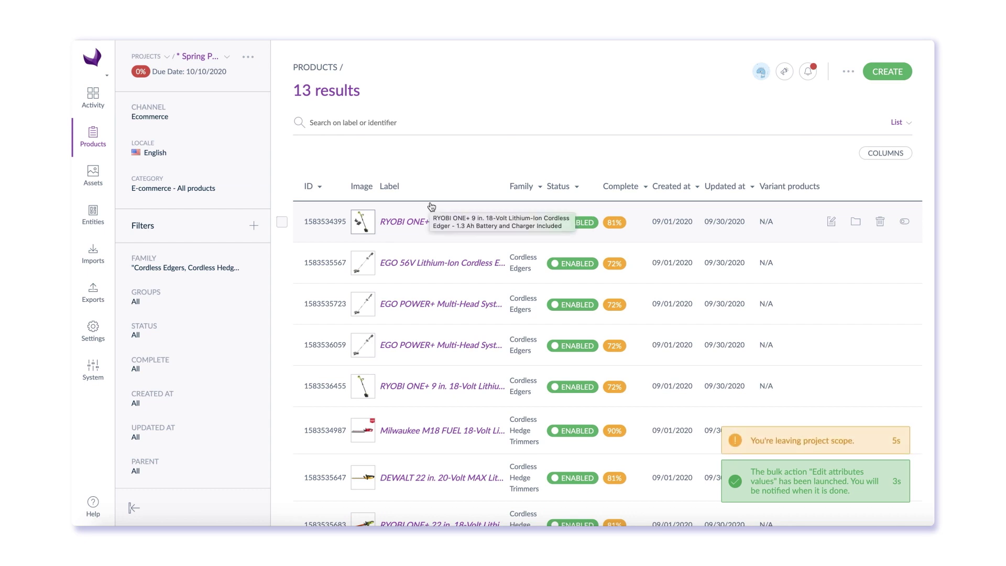
Open Activity > Proposals and scroll through the 13 French translation proposals.
click(97, 98)
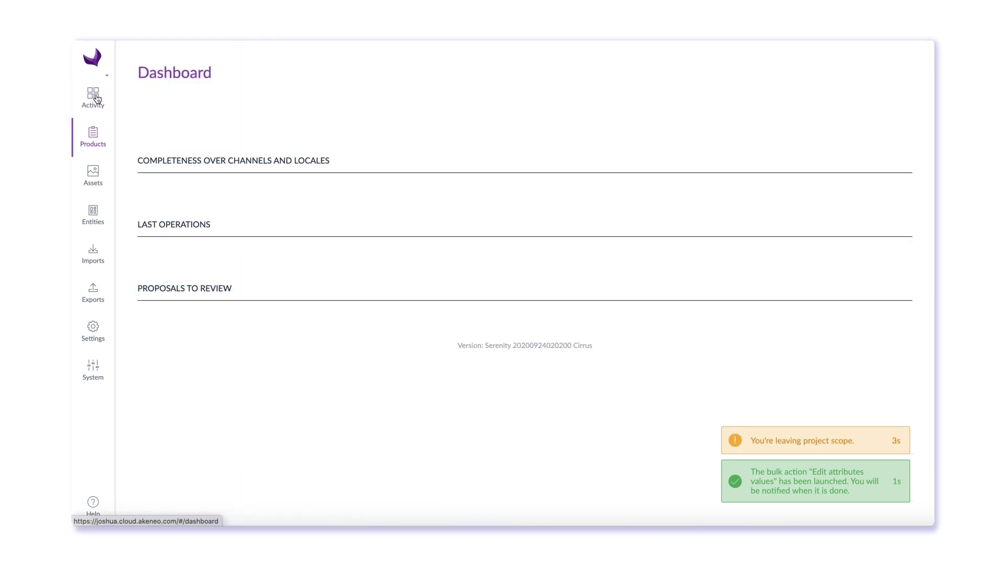
click(153, 165)
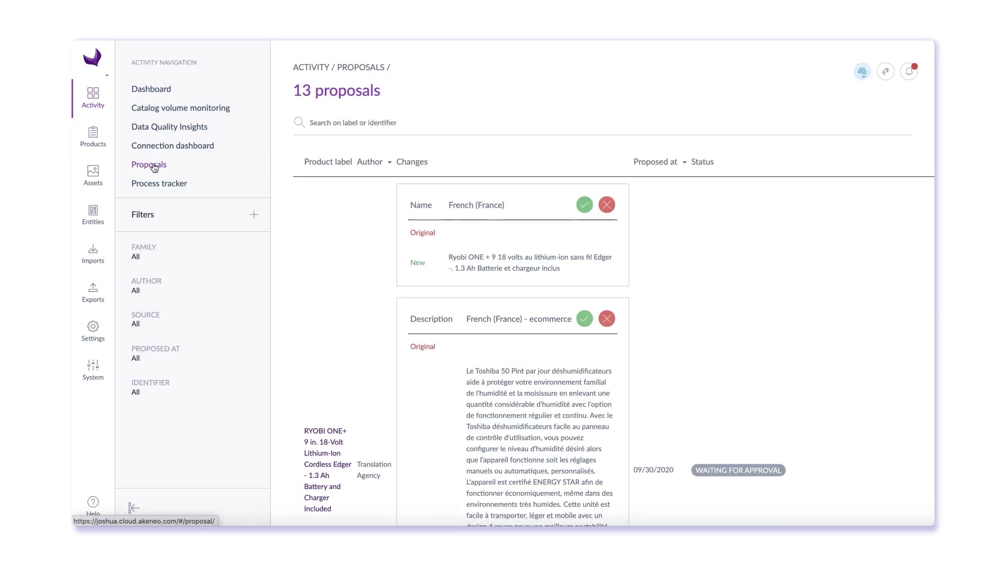
scroll(704, 313, down, 3)
scroll(704, 313, down, 6)
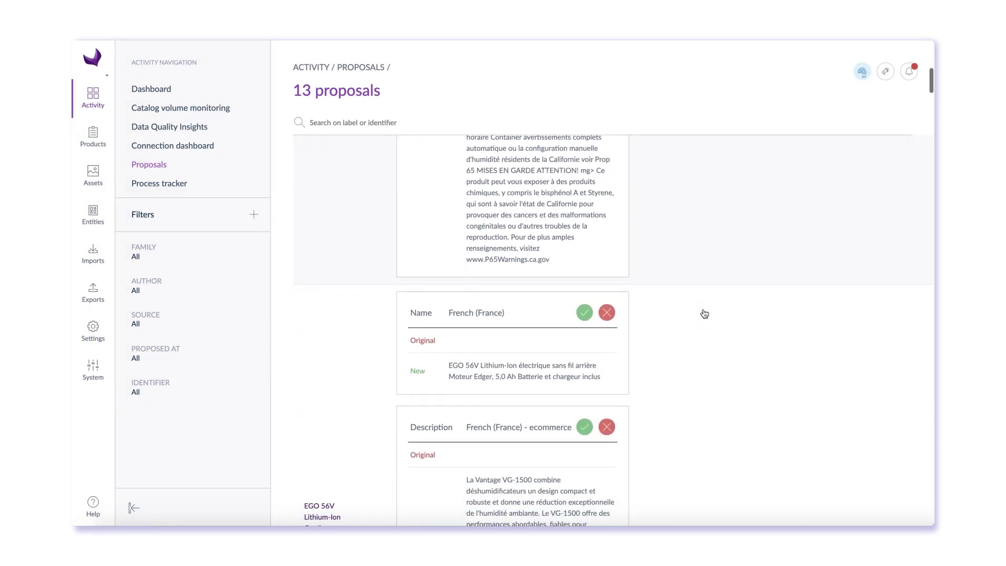
scroll(704, 313, down, 4)
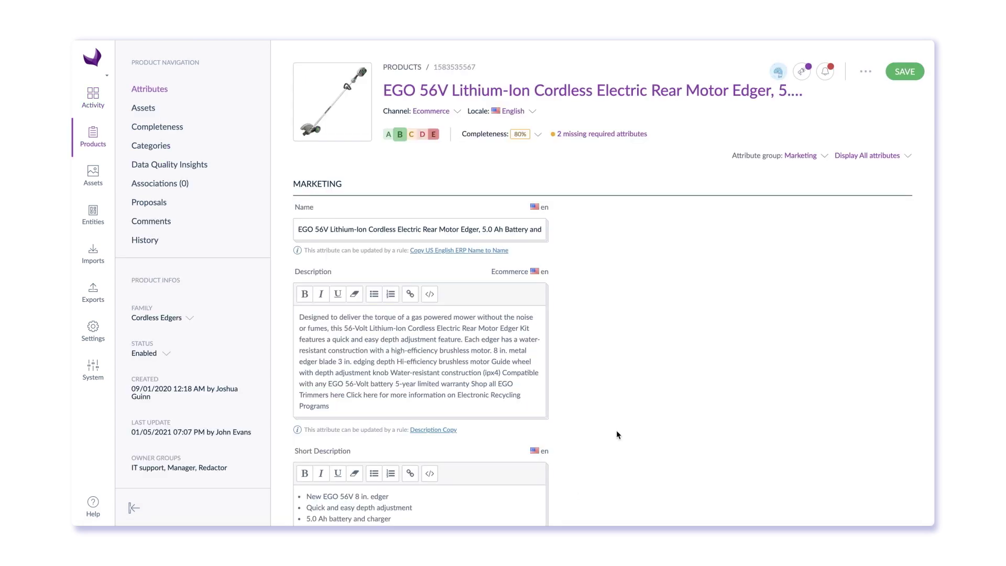
Show the edger's attributes side by side against the French locale with Compare / Translate.
click(866, 73)
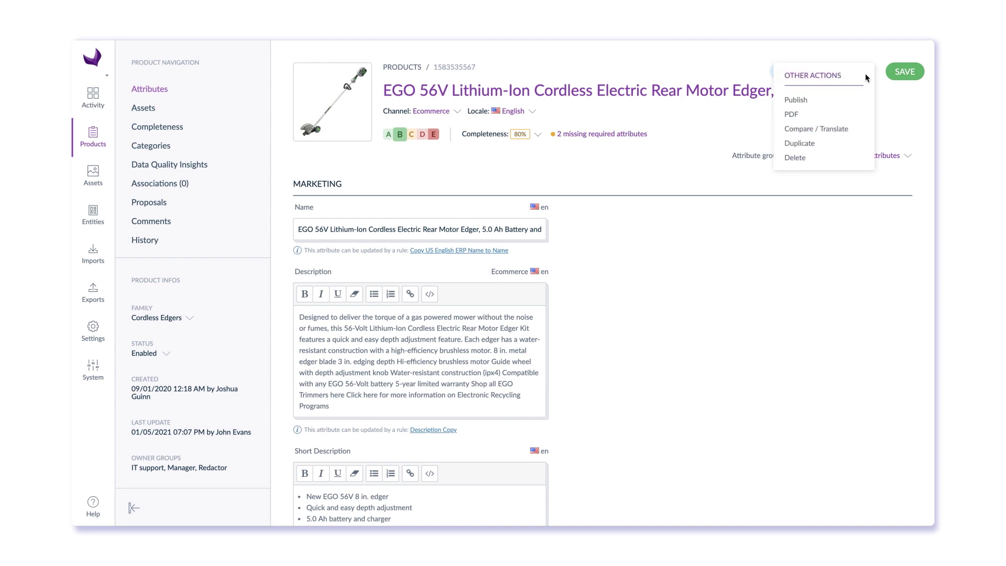
click(838, 126)
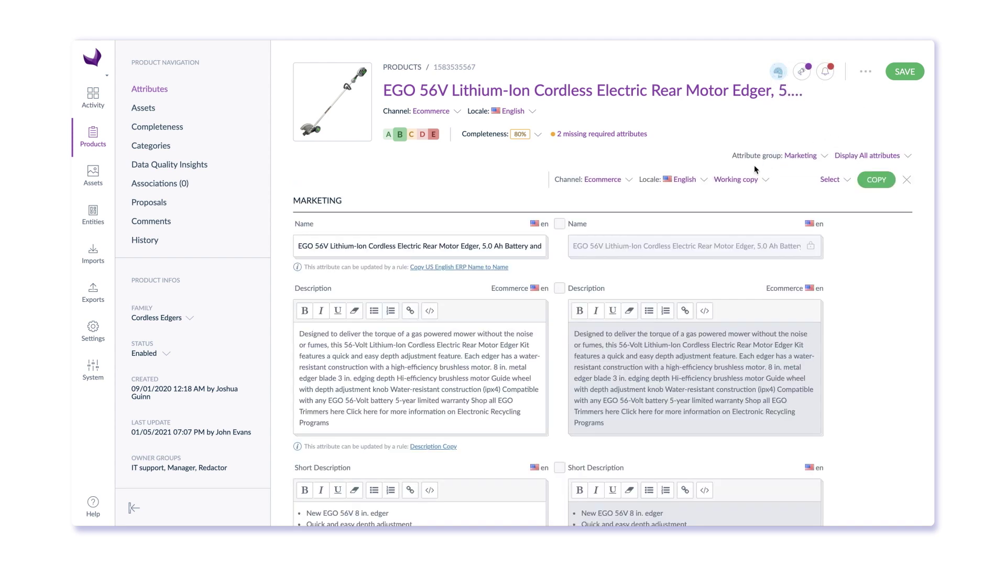
click(705, 181)
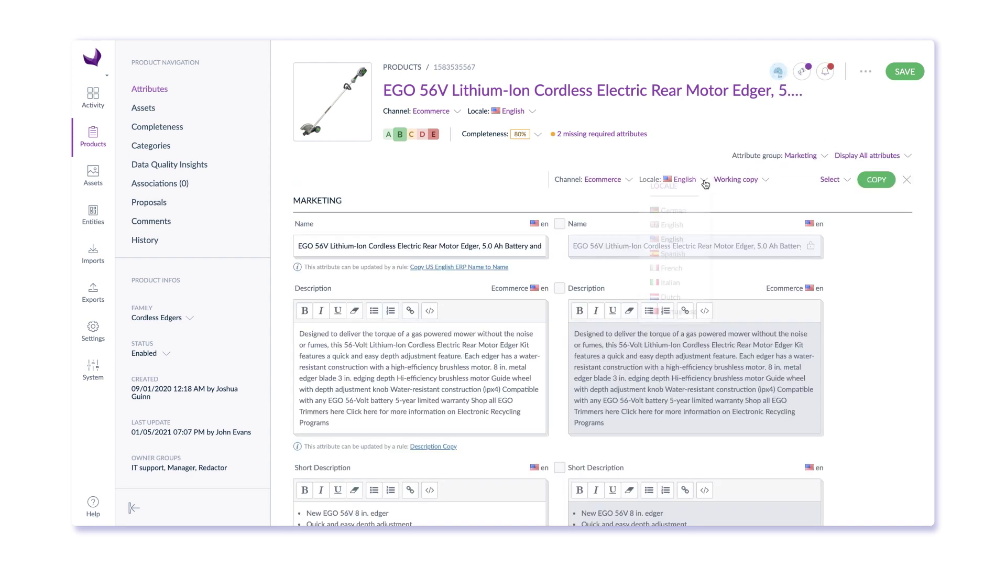
click(672, 268)
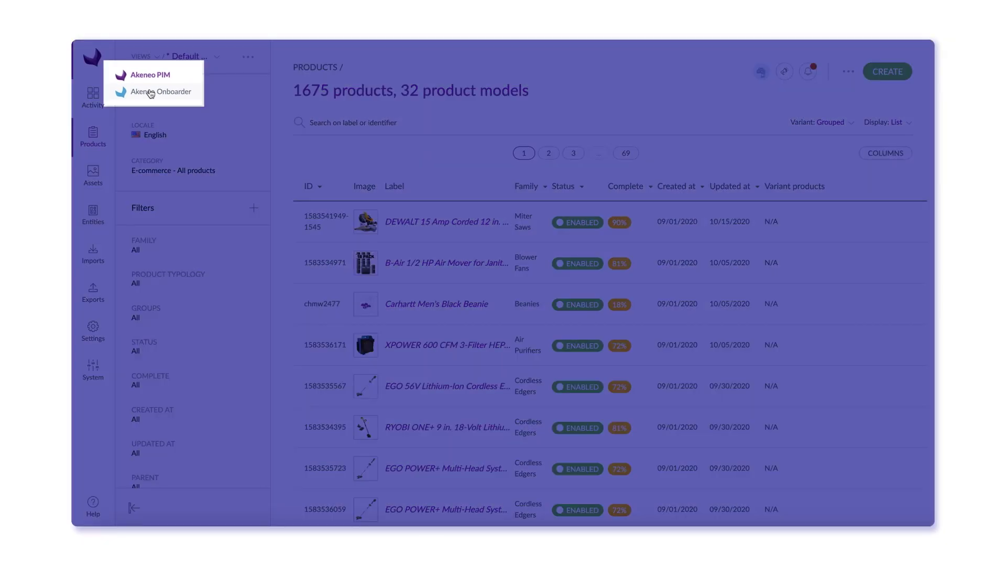
In Onboarder's ProTOOLS Inc. supplier, save the Hyper Drill with Lithium Ion battery power type.
click(150, 92)
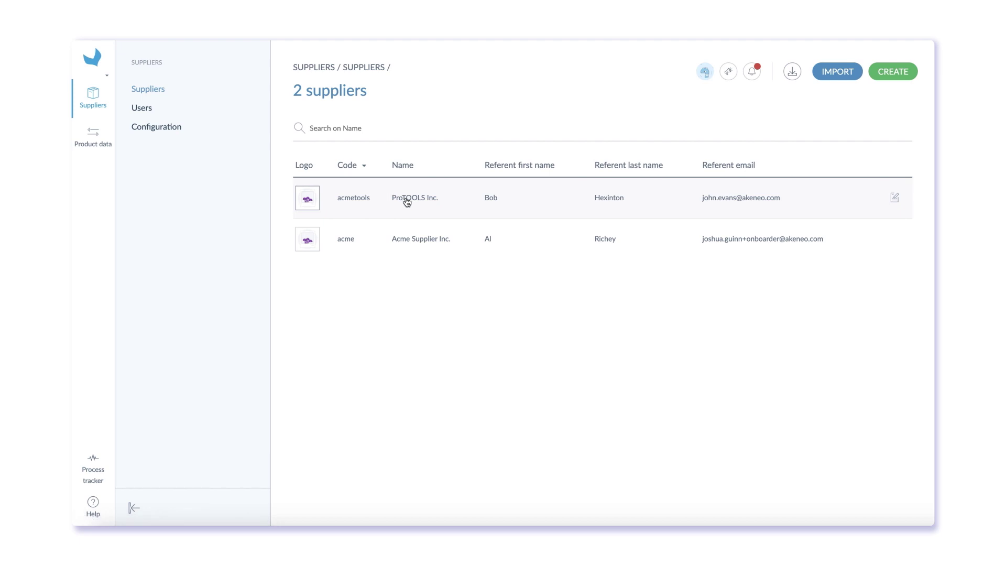
click(407, 201)
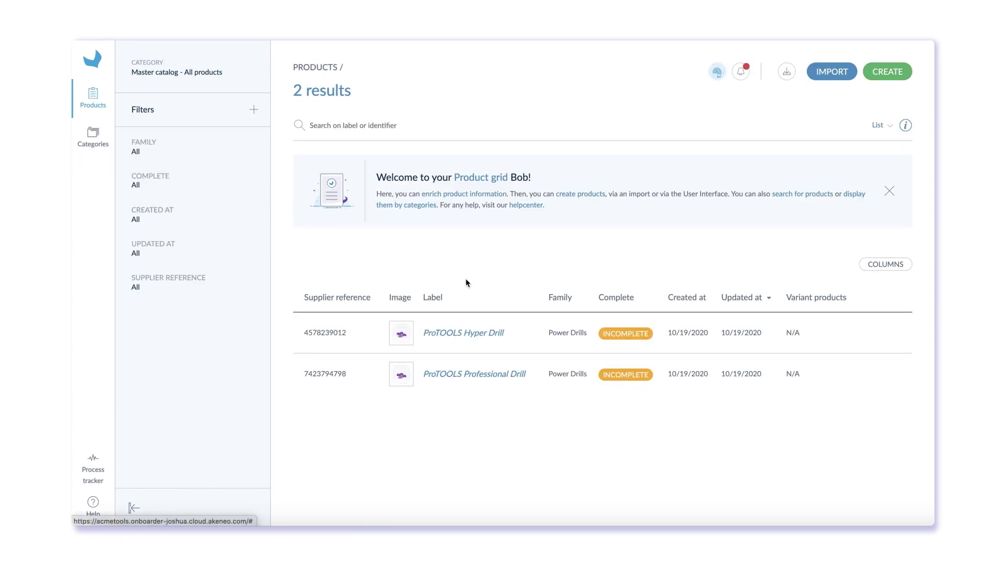
click(475, 334)
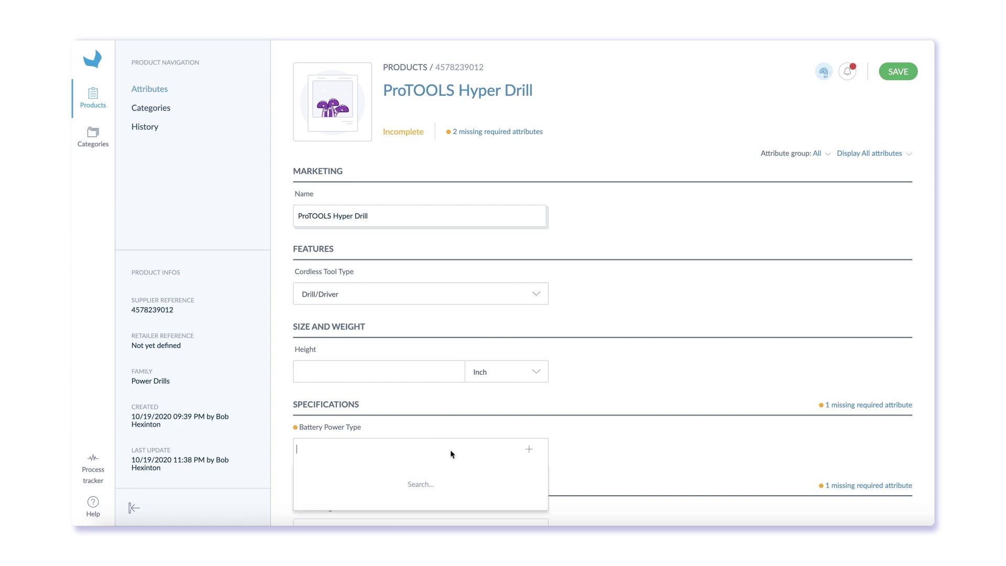
click(450, 450)
click(354, 336)
scroll(702, 280, down, 2)
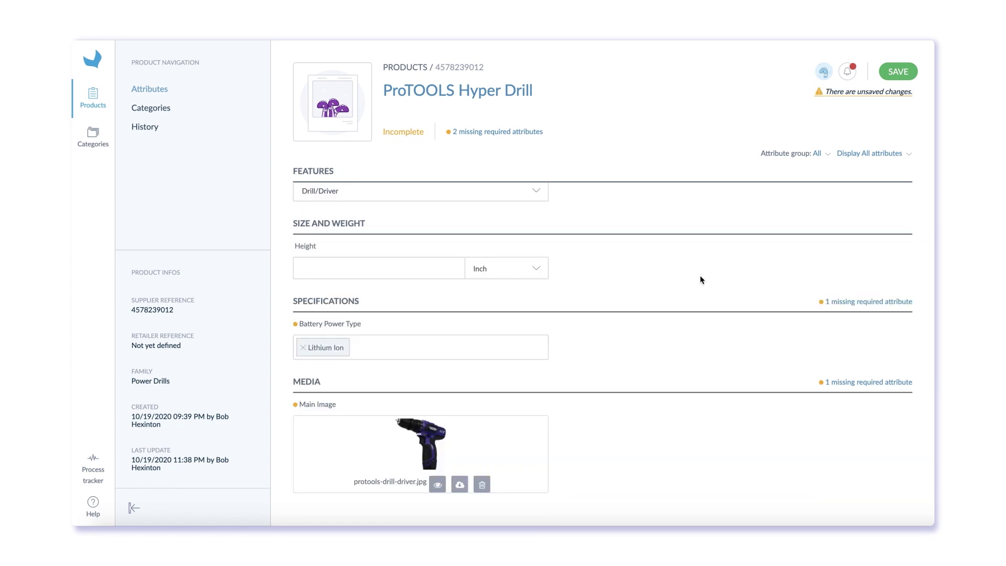
click(890, 78)
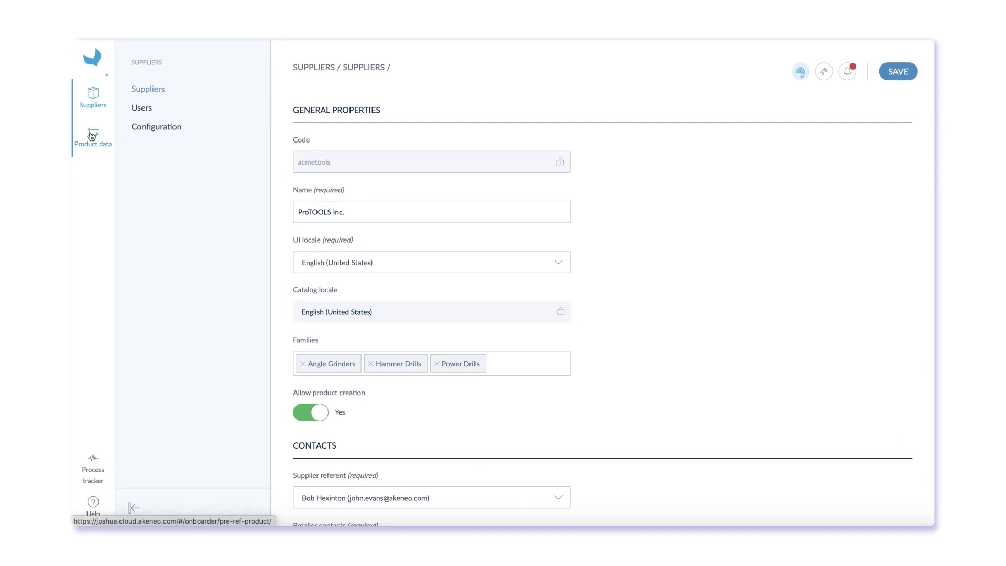
Approve the new ProTOOLS Hyper Drill into the Drills category, then switch to Akeneo PIM.
click(92, 136)
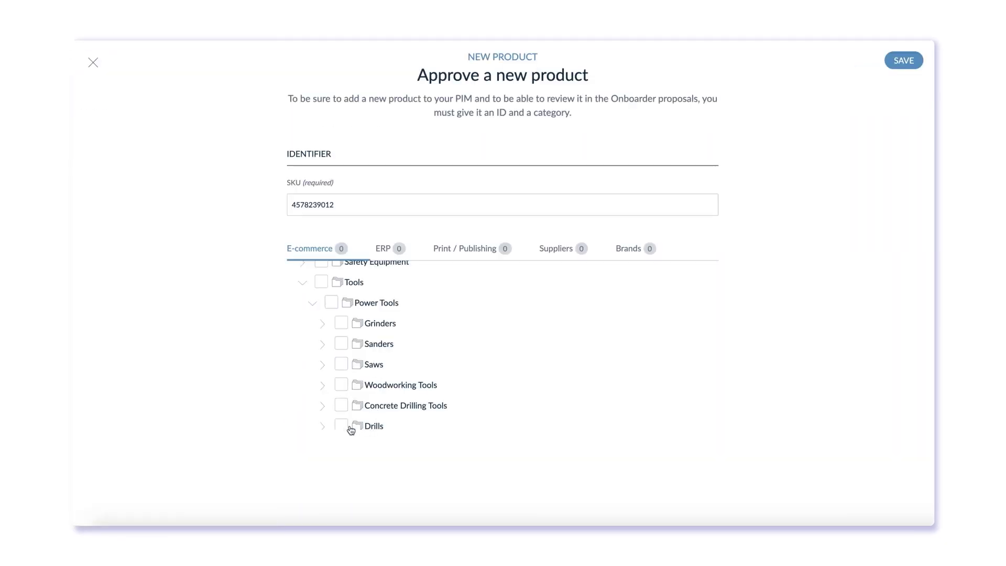
click(341, 428)
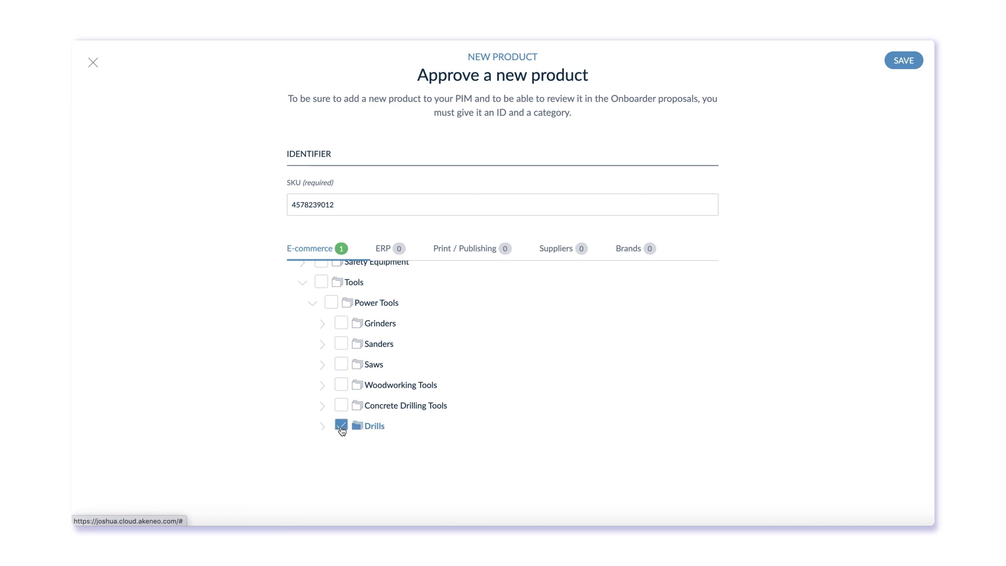
click(898, 62)
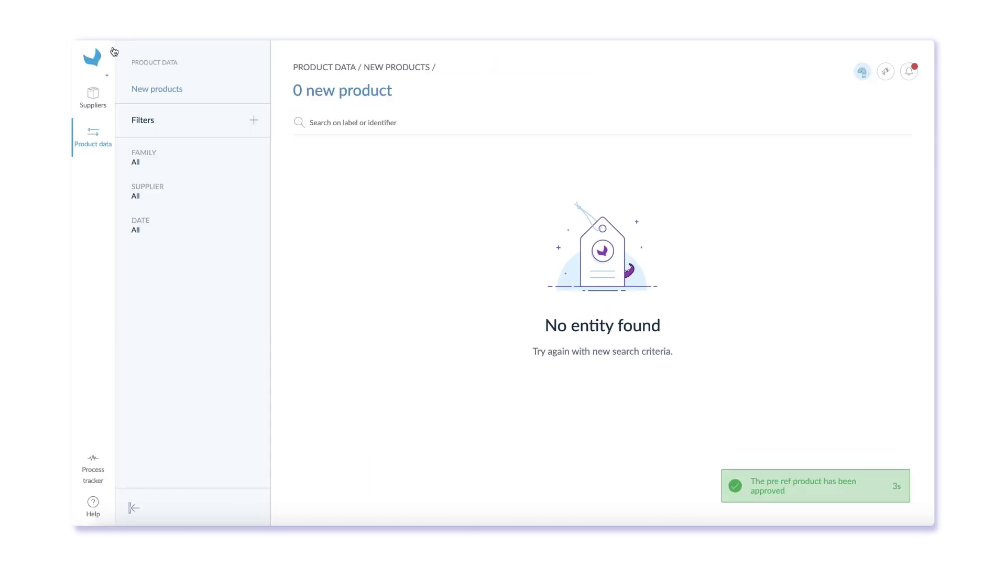
click(101, 62)
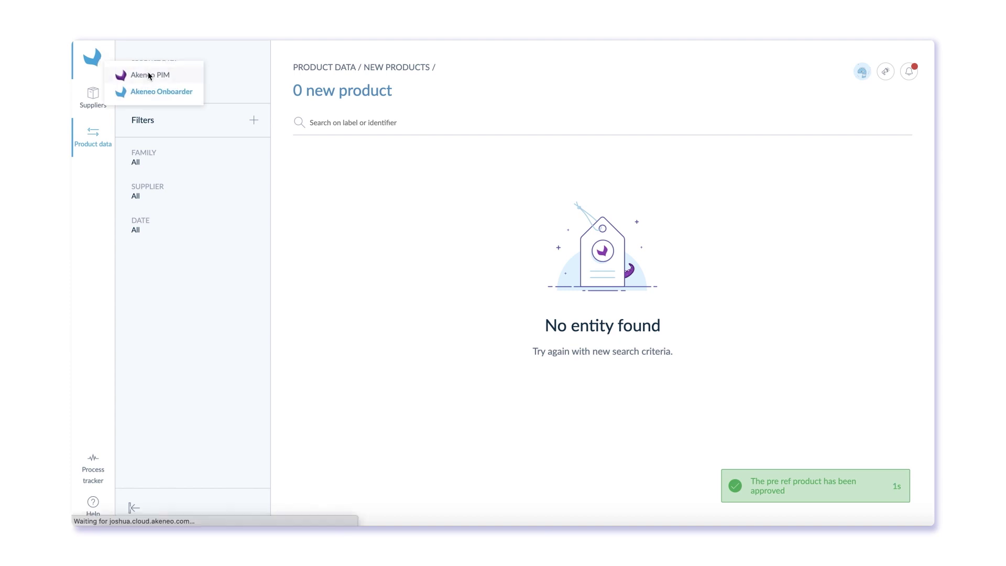
click(150, 74)
Review the ProTOOLS Hyper Drill's attributes in Akeneo PIM, then go to System > Connections.
click(438, 223)
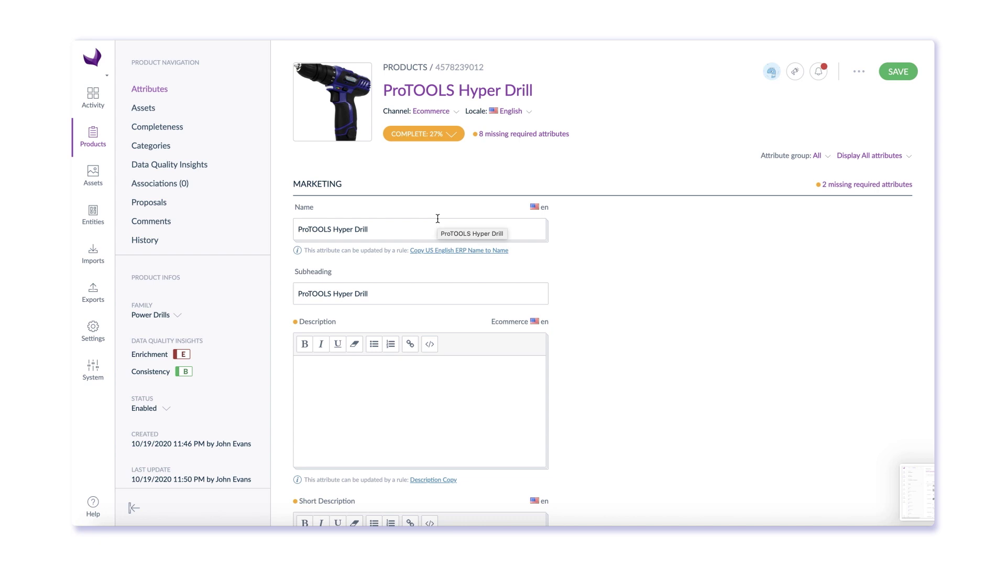
scroll(438, 218, down, 5)
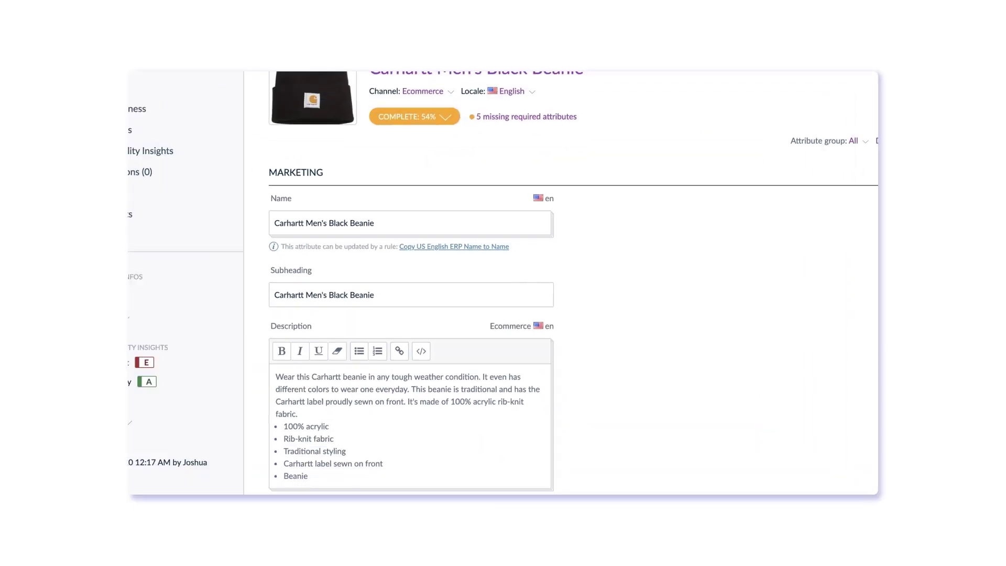
scroll(629, 426, down, 4)
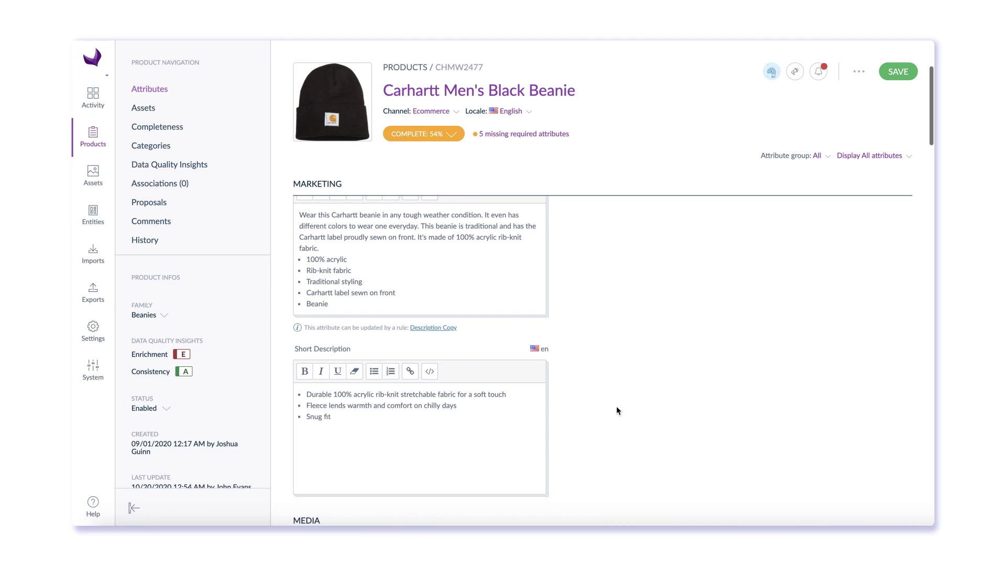
scroll(617, 408, up, 3)
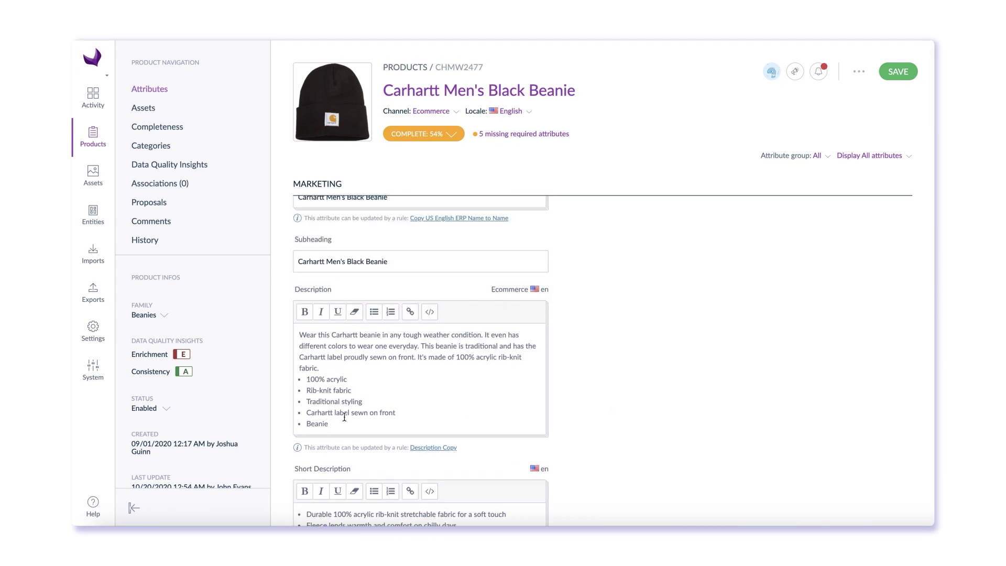
click(95, 369)
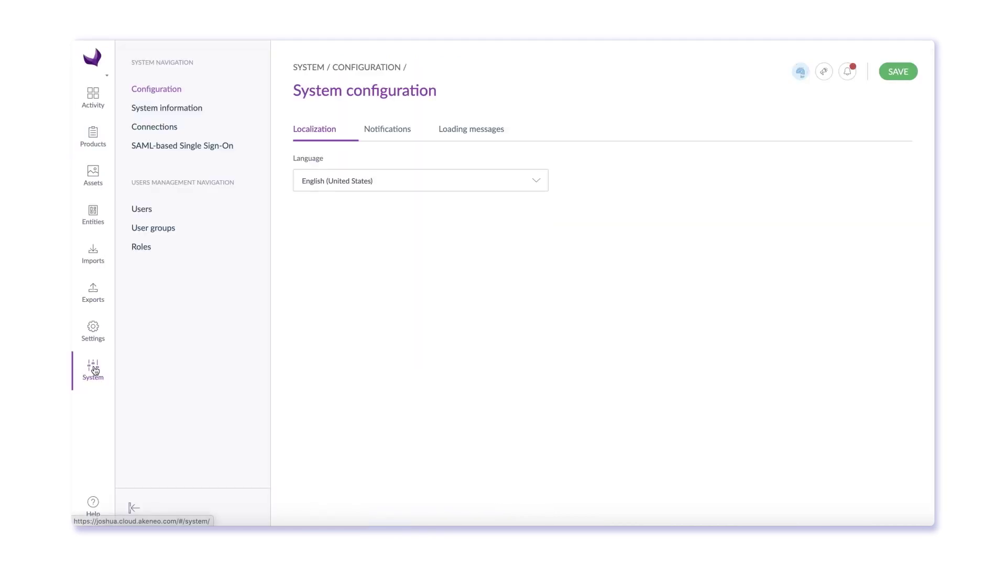
click(165, 131)
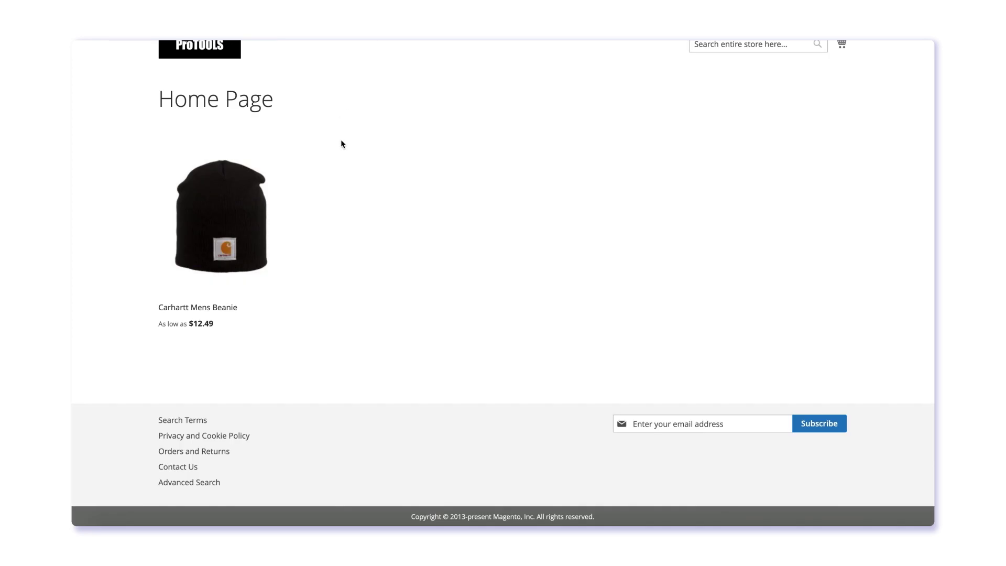
Open the Carhartt Mens Beanie in Magento and view its $12.49 price and Details description.
scroll(341, 144, up, 1)
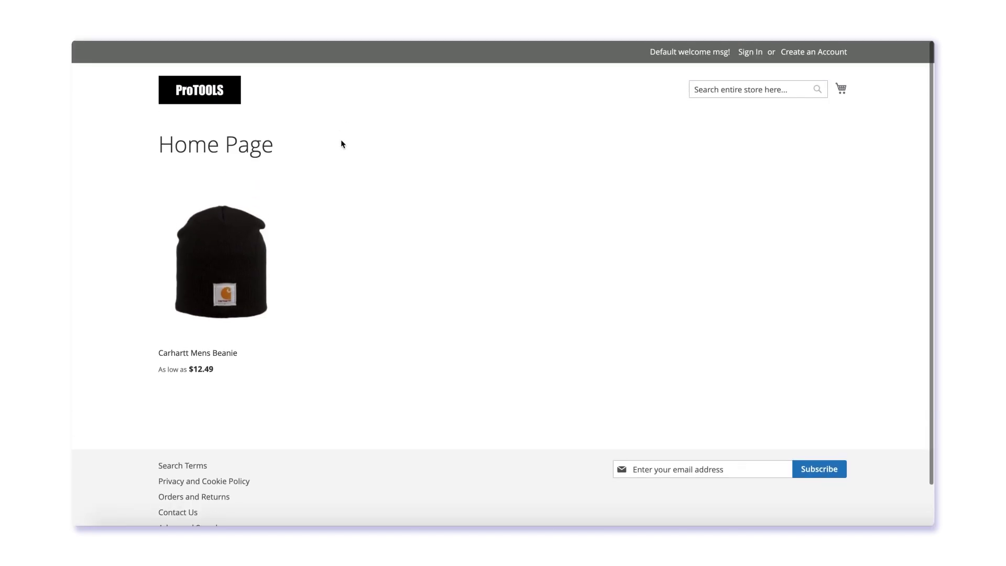
click(225, 272)
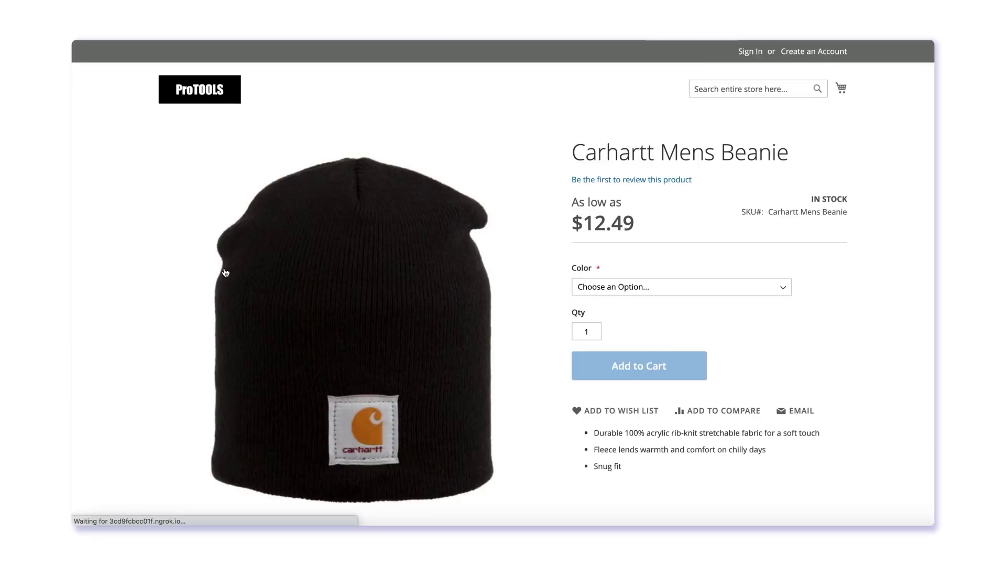
scroll(428, 294, down, 3)
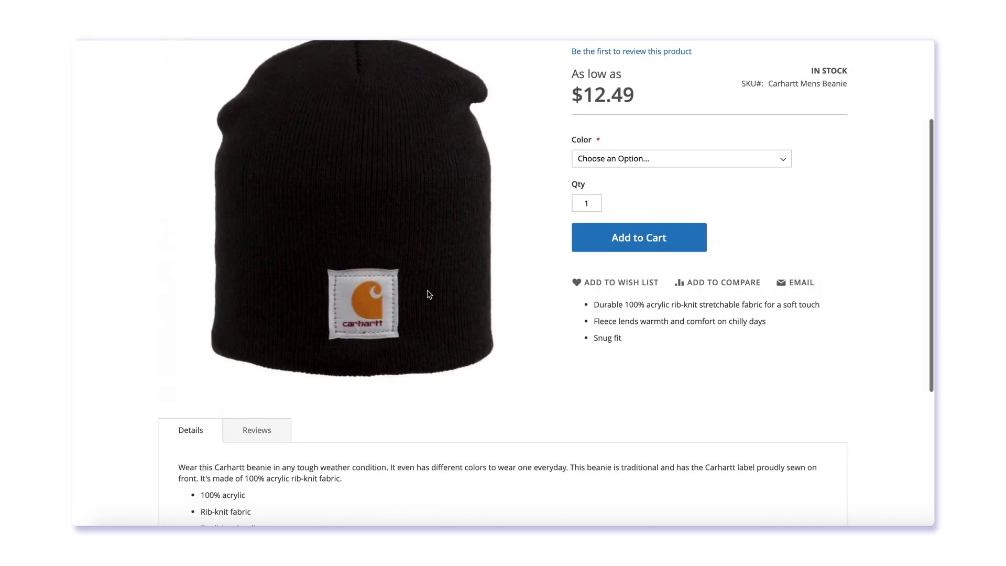
scroll(587, 319, down, 2)
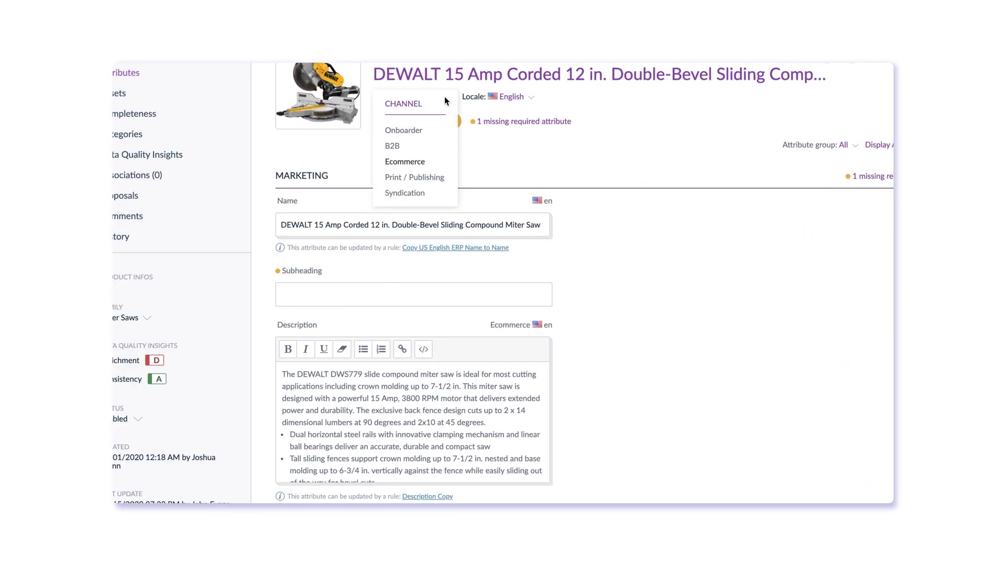
View the DEWALT miter saw in the Print / Publishing channel, then open the Printed Catalog connection.
click(440, 177)
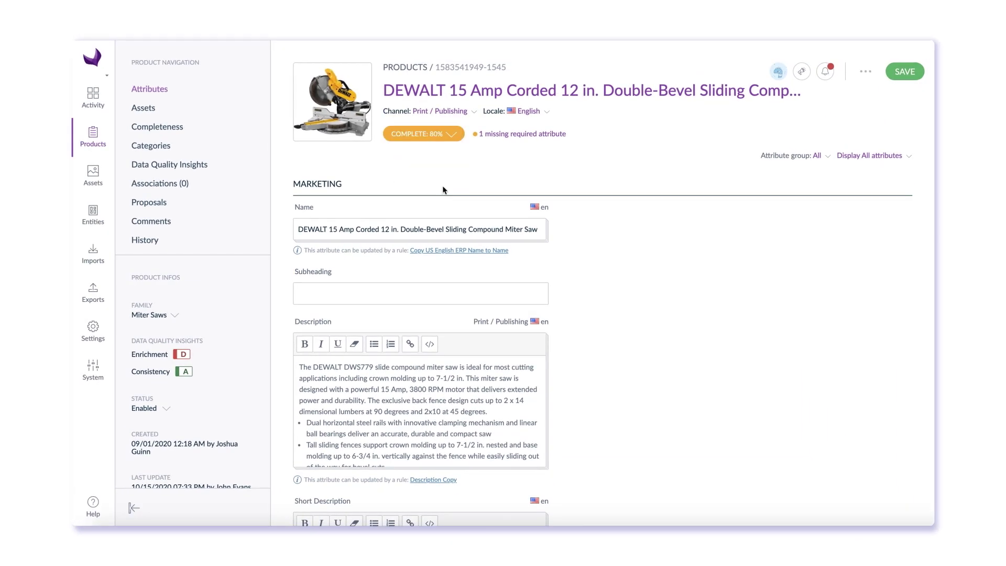
click(94, 370)
click(159, 128)
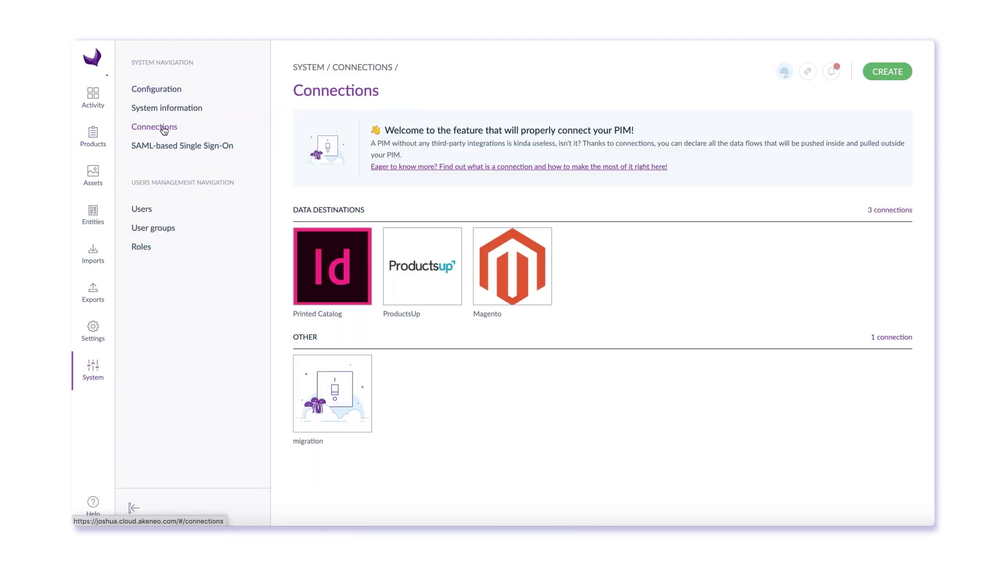
click(349, 254)
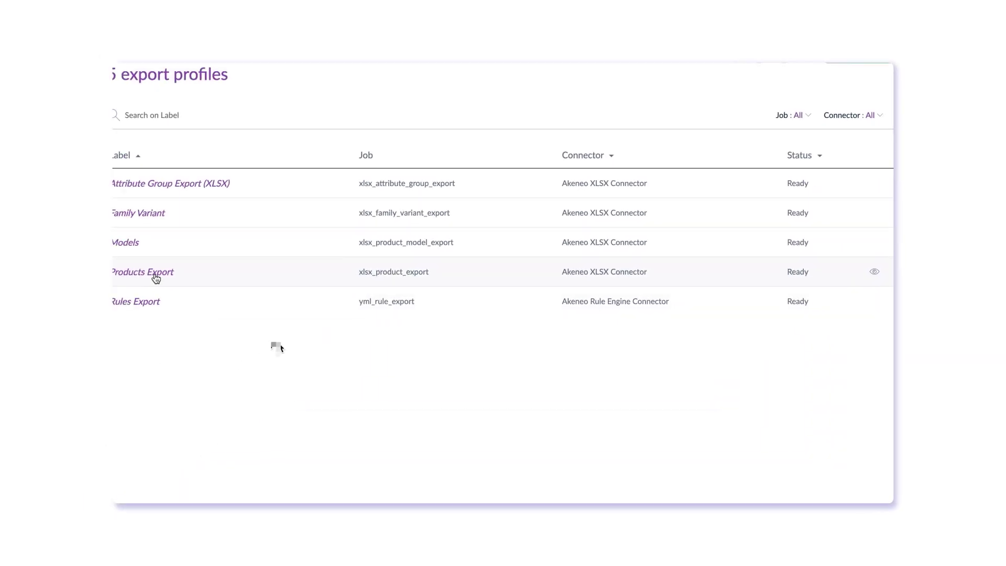
Return to Akeneo and open the Products Export profile.
click(156, 278)
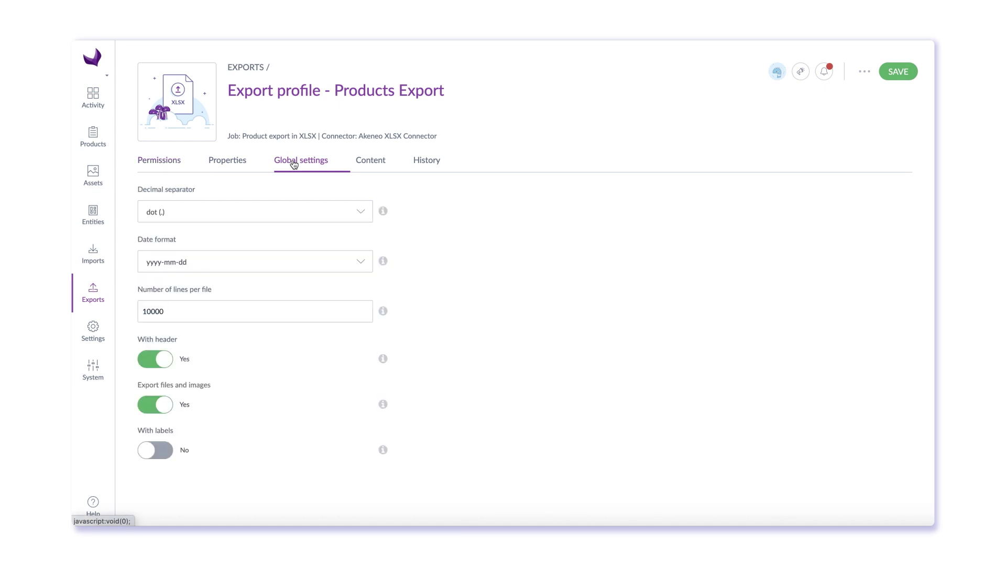
On the export's Content filters, keep Ecommerce as channel and list the completeness options.
click(362, 166)
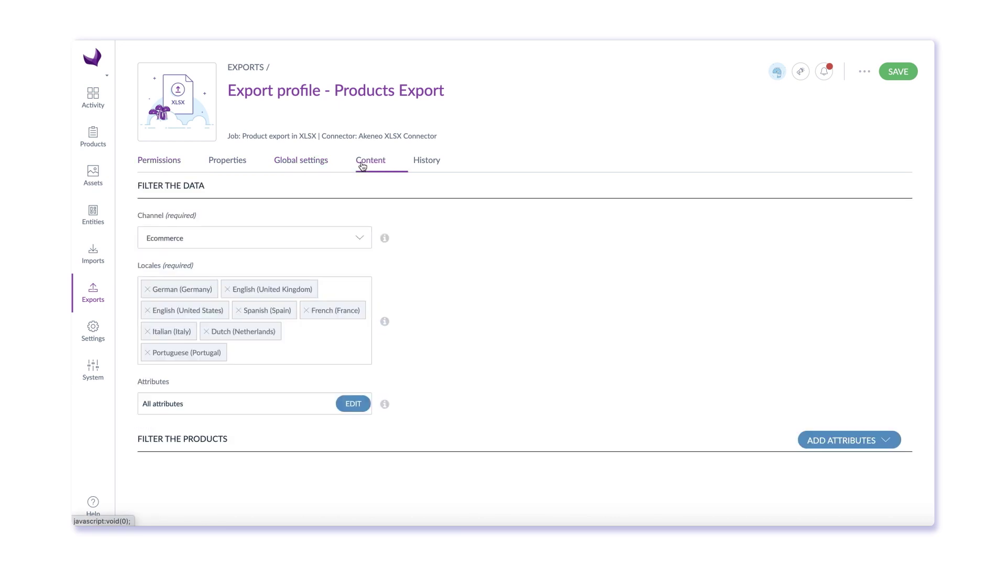
click(358, 237)
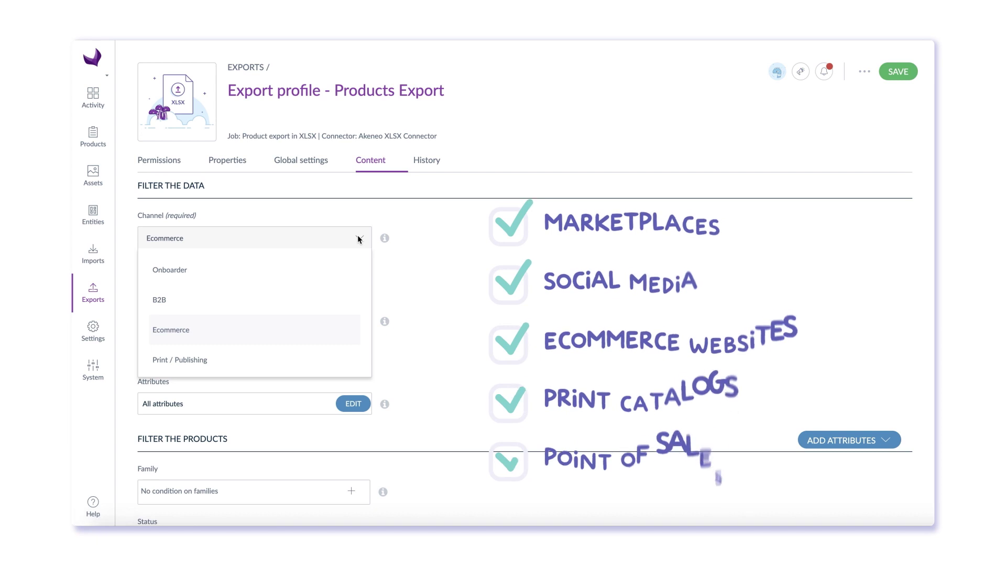
click(359, 239)
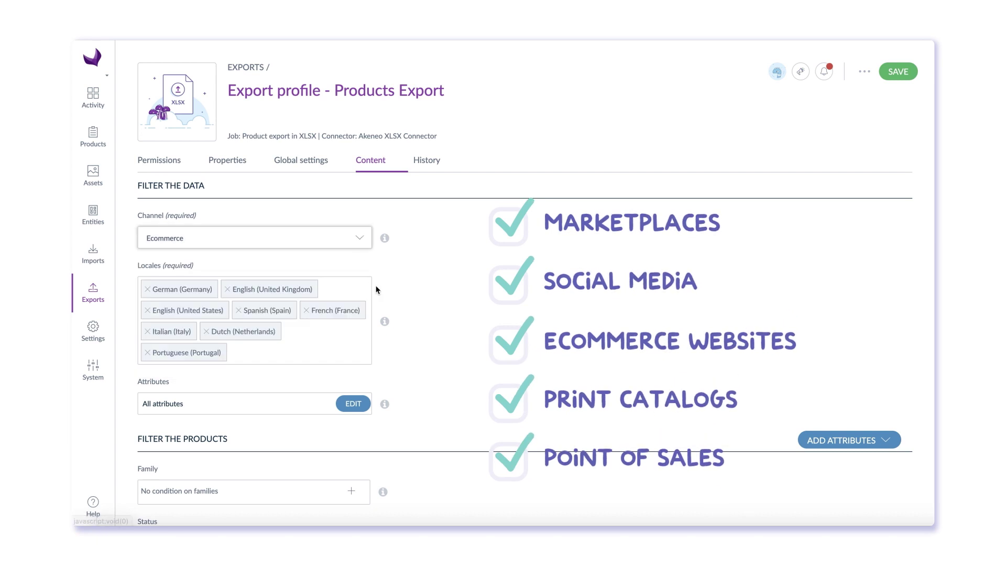
scroll(414, 328, down, 3)
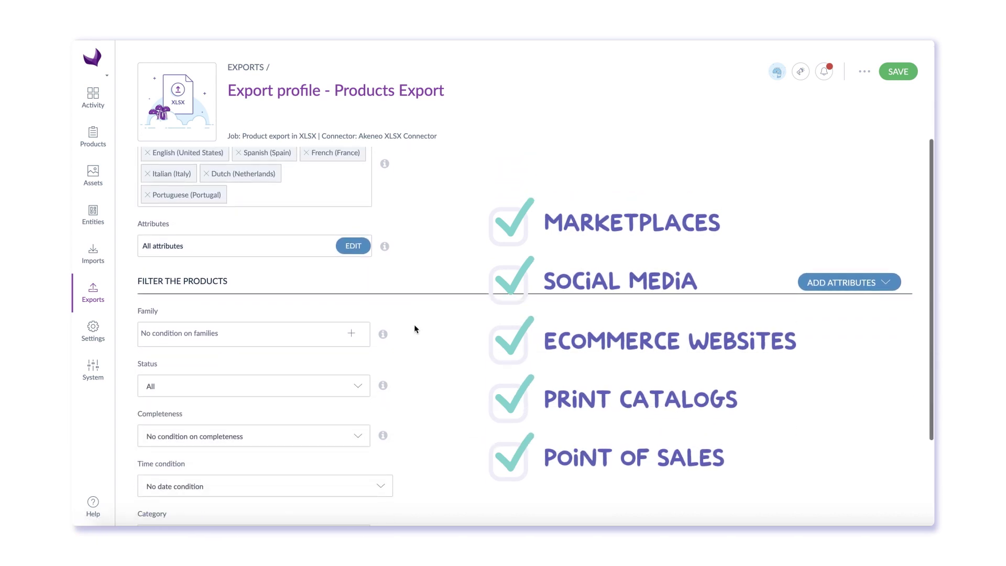
scroll(414, 329, down, 3)
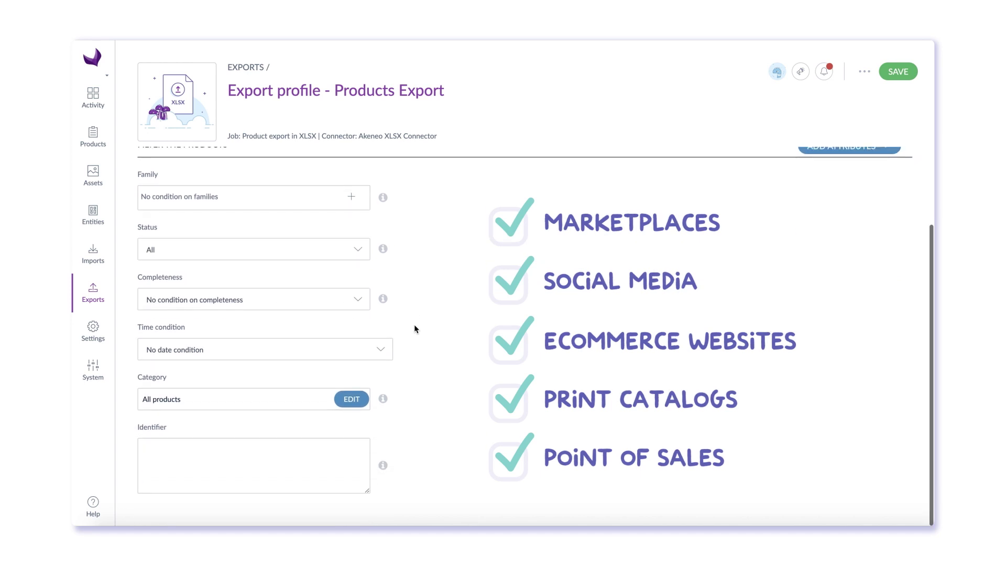
click(356, 299)
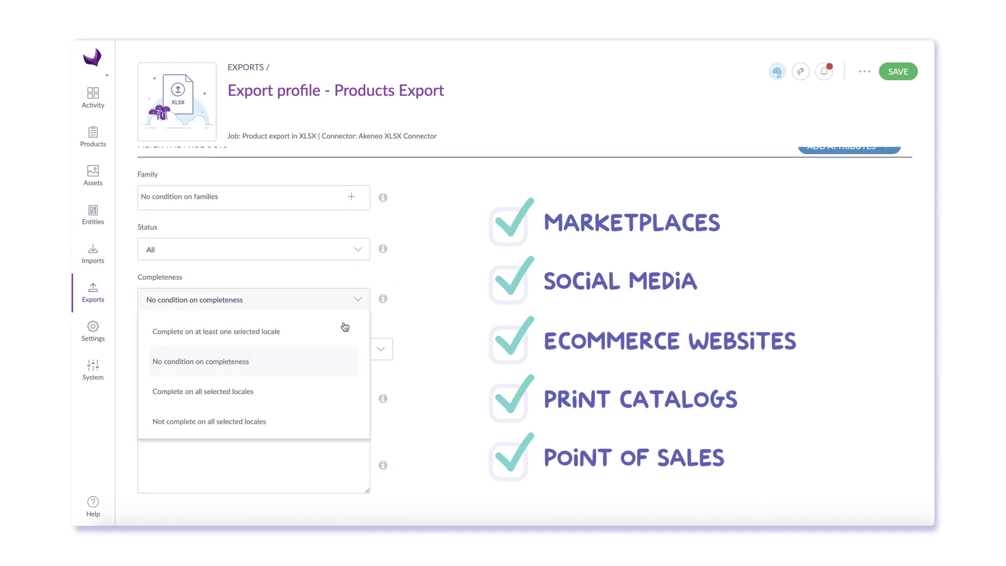